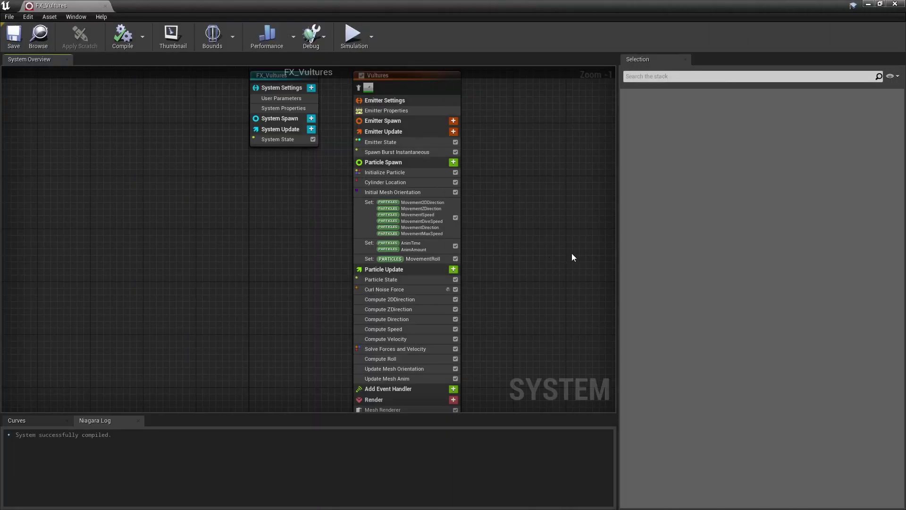
Step: Review Curl Noise Force's Noise Strength 1.0, Frequency 0.05, Seed 11 and its advanced parameters
left_click(422, 300)
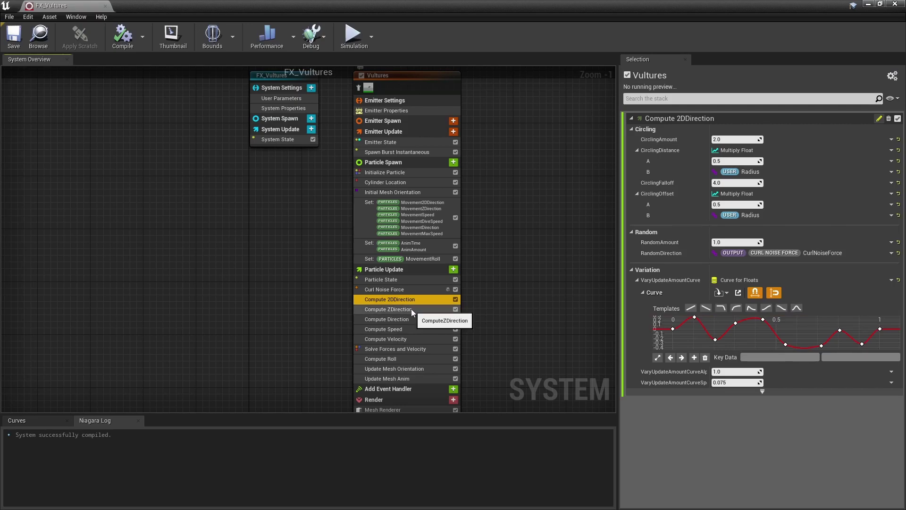
left_click(411, 309)
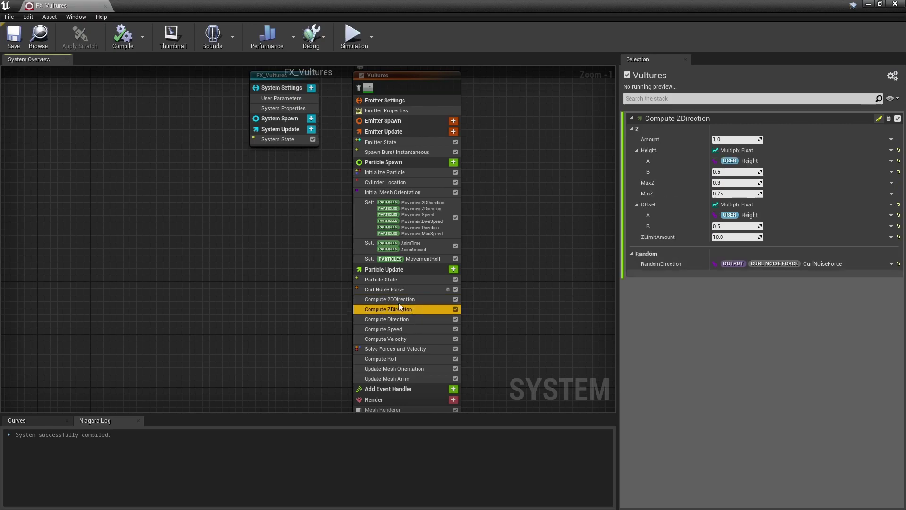
left_click(396, 290)
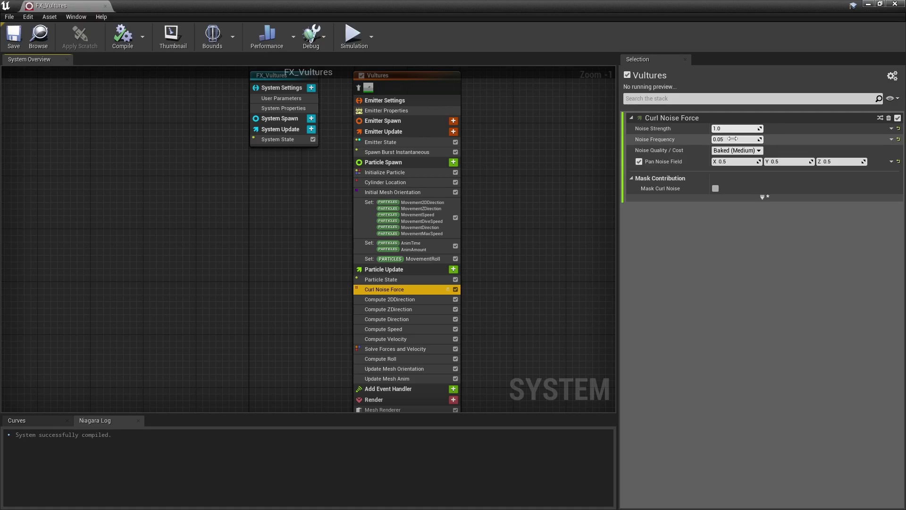
left_click(682, 196)
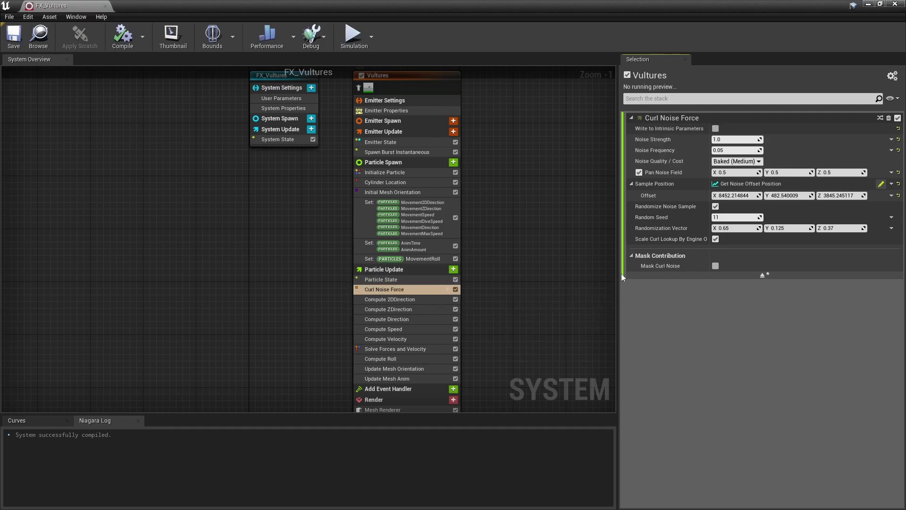
left_click(763, 275)
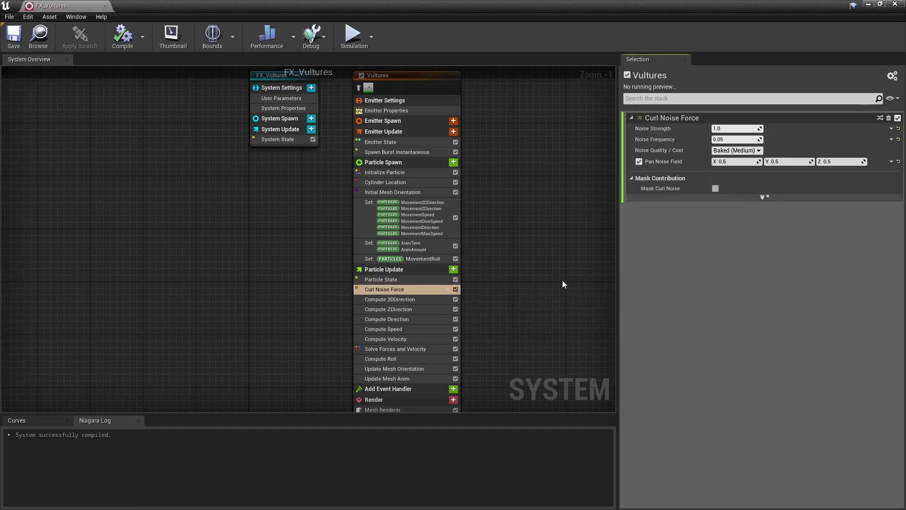
left_click(417, 298)
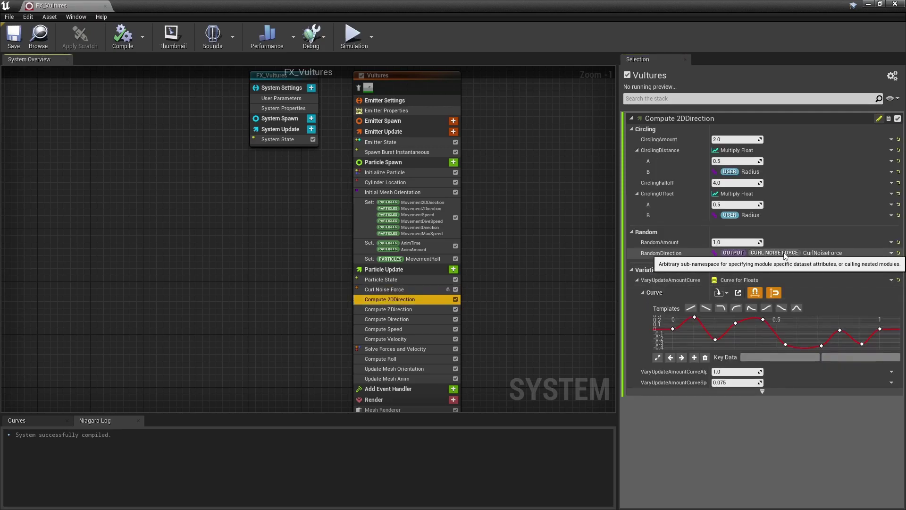
left_click(397, 290)
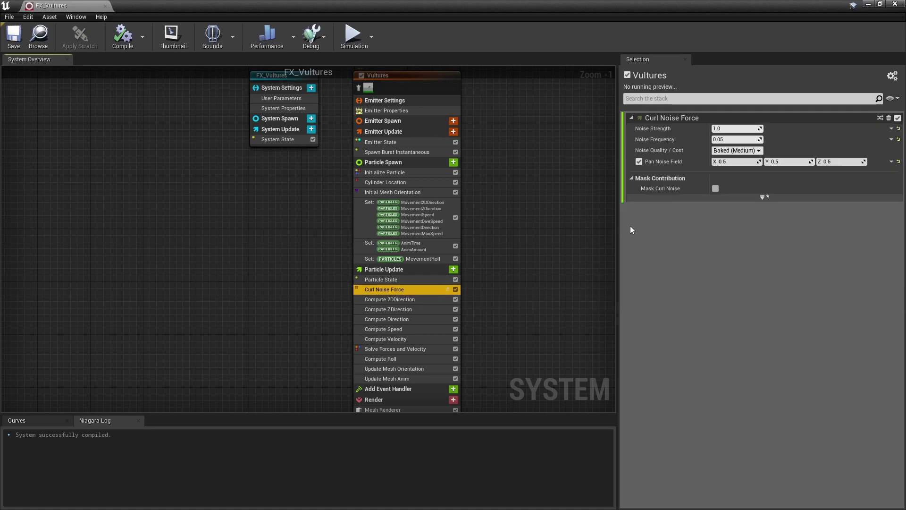
left_click(668, 198)
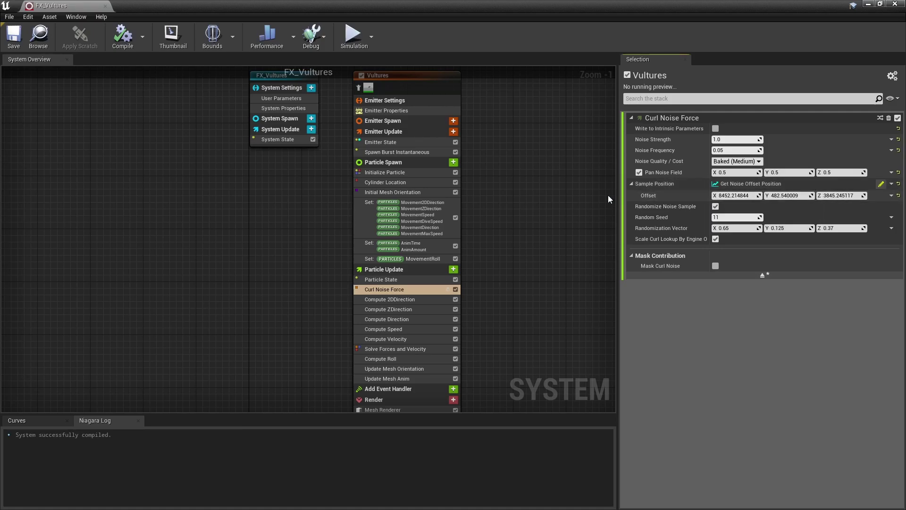
Step: Open the GetNoiseOffsetPosition graph and inspect its Add and Execution Index nodes
double_click(737, 185)
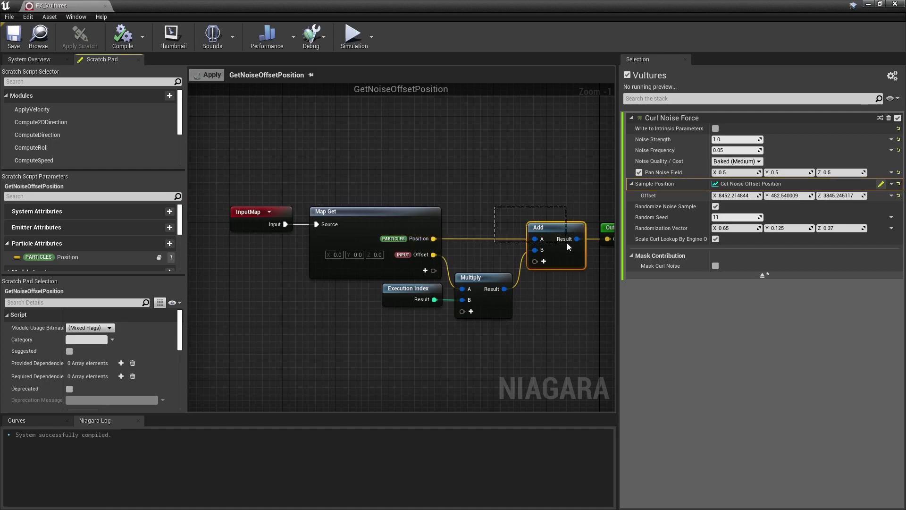
left_click(569, 246)
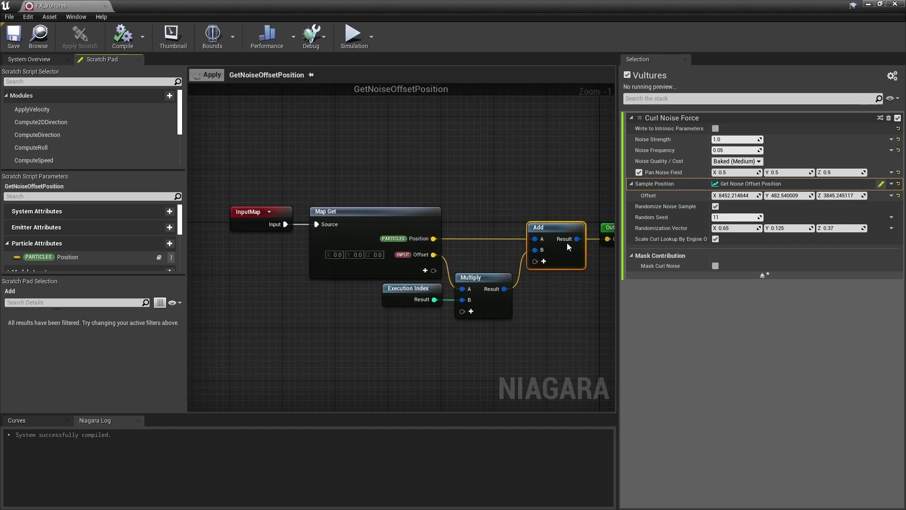
left_click(406, 294)
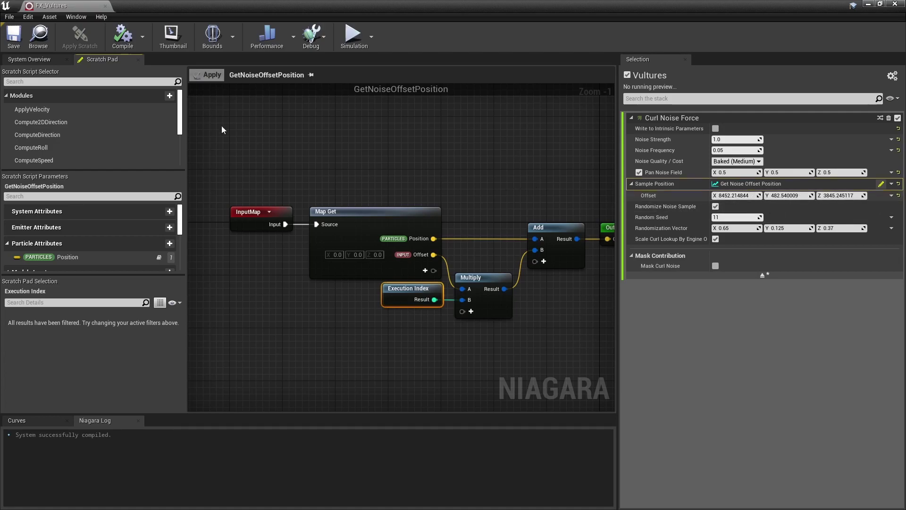
Step: Back in System Overview, show Compute ZDirection's settings with ZLimitAmount 10.0
left_click(53, 60)
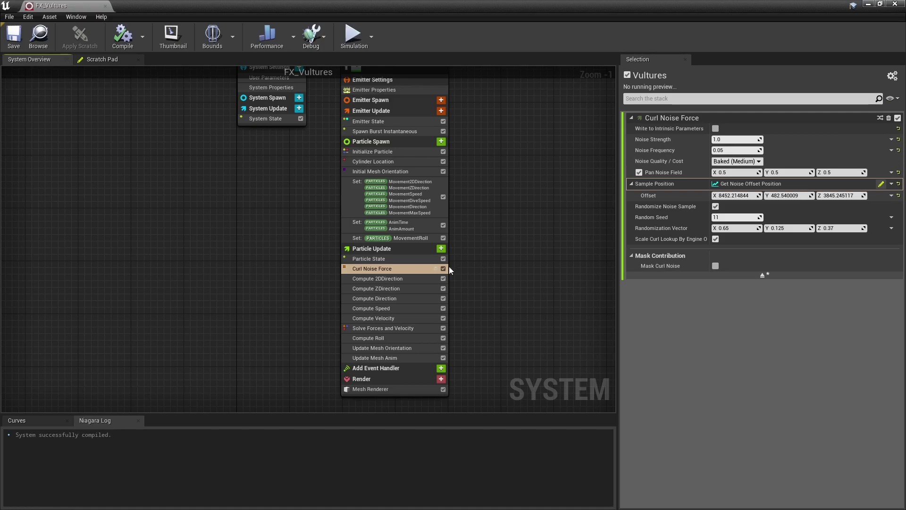
left_click(407, 277)
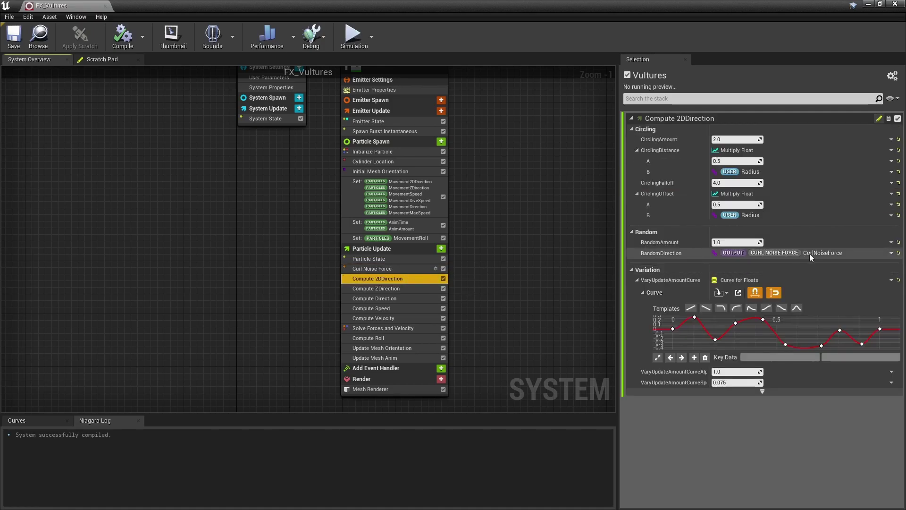
left_click(403, 287)
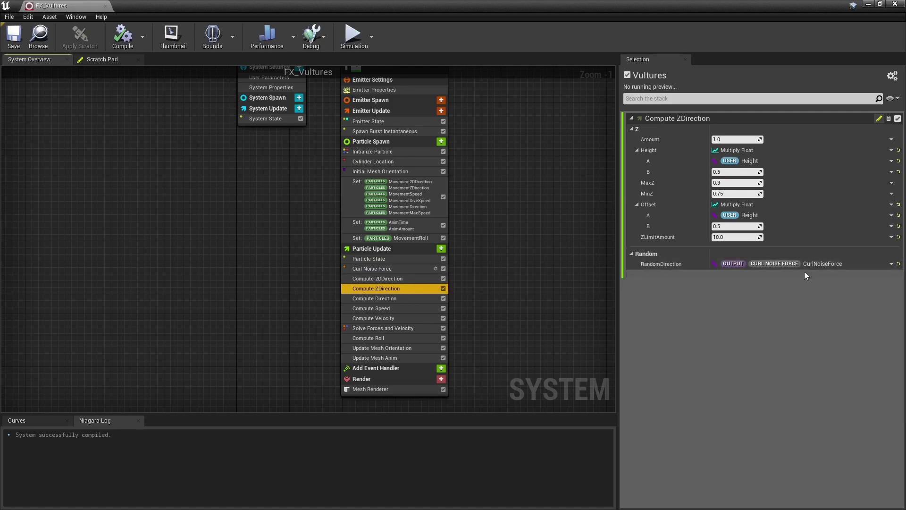
Step: Open Compute2DDirection in the Scratch Pad and look over its planar direction nodes
double_click(400, 278)
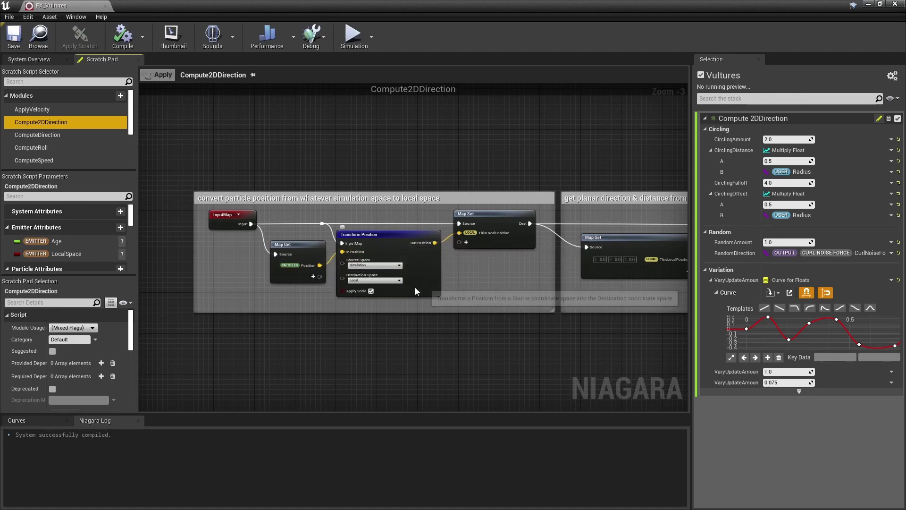
right_click_drag(578, 274, 224, 283)
left_click_drag(249, 286, 573, 282)
left_click(573, 282)
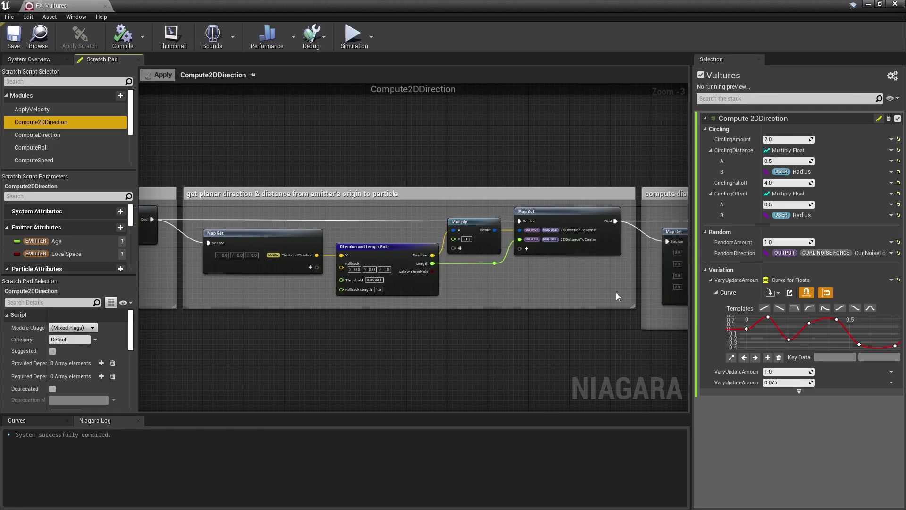
Step: Pan through the compute distance alpha section to the VaryUpdateAmount curve-sampling nodes
right_click_drag(483, 293, 261, 283)
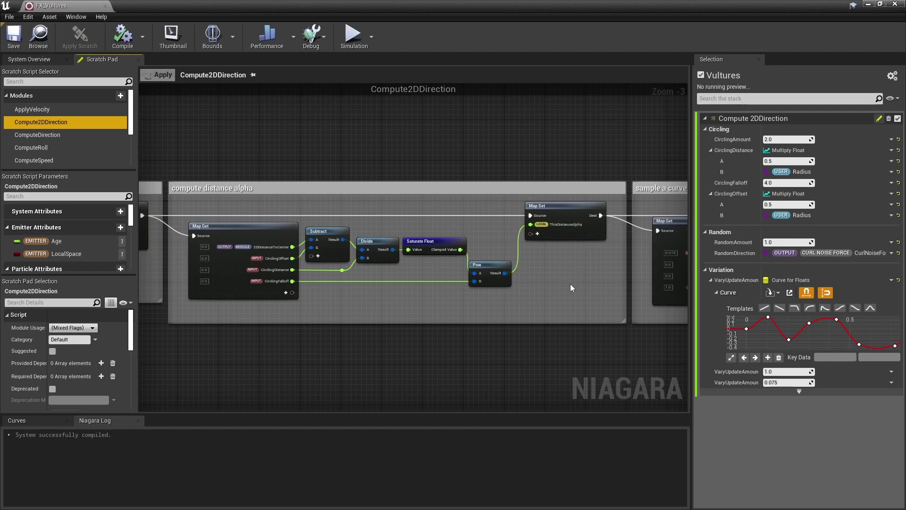
right_click_drag(570, 284, 283, 285)
right_click_drag(541, 254, 303, 252)
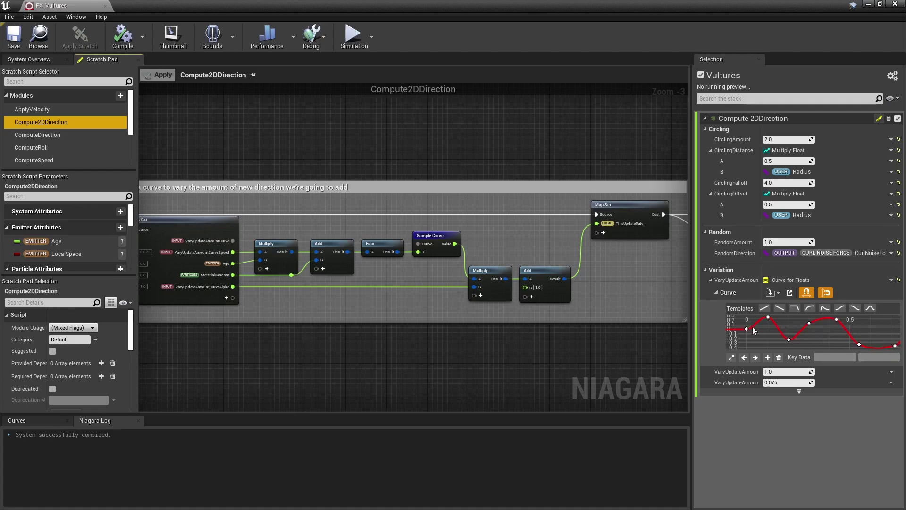
mouse_move(781, 336)
mouse_move(768, 319)
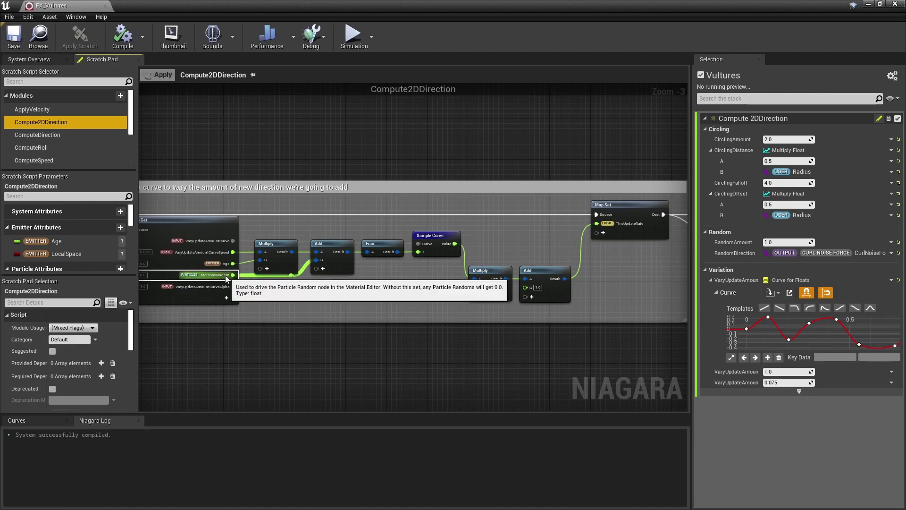
Step: Open the Initialize Particle script and zoom in on its Calculate Random Range Float node
left_click(47, 60)
double_click(378, 154)
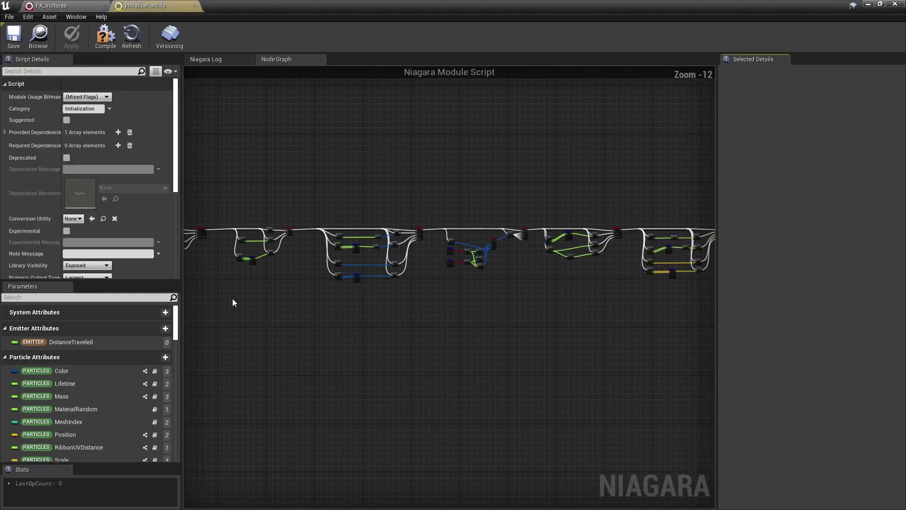
scroll(281, 247, "up", 8)
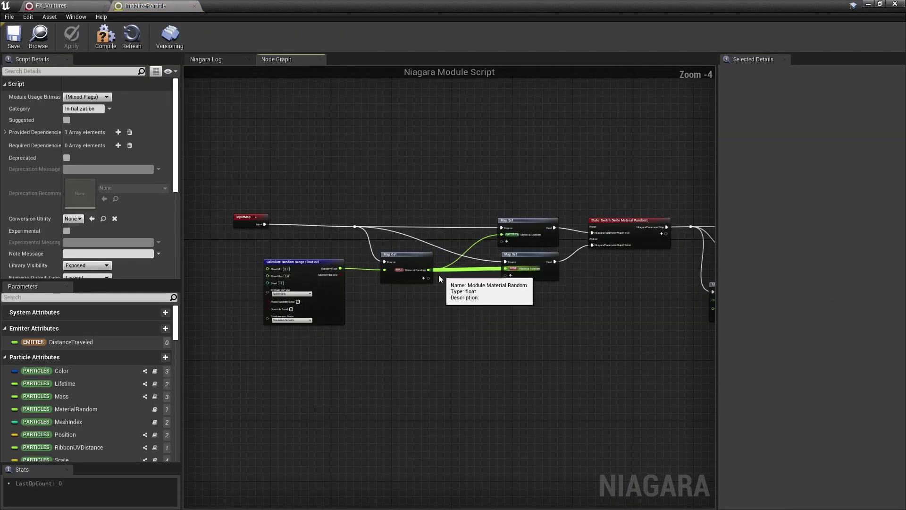
scroll(433, 288, "up", 1)
left_click(260, 285)
scroll(261, 286, "up", 2)
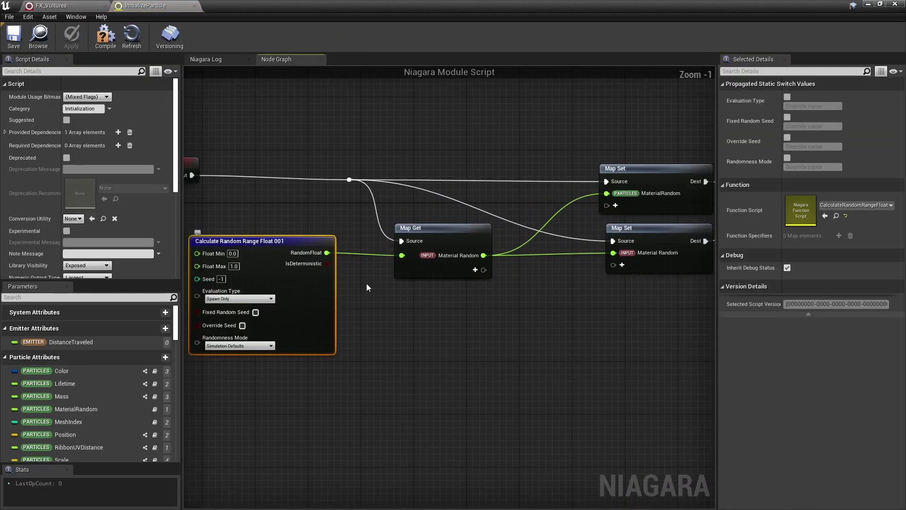
left_click(582, 294)
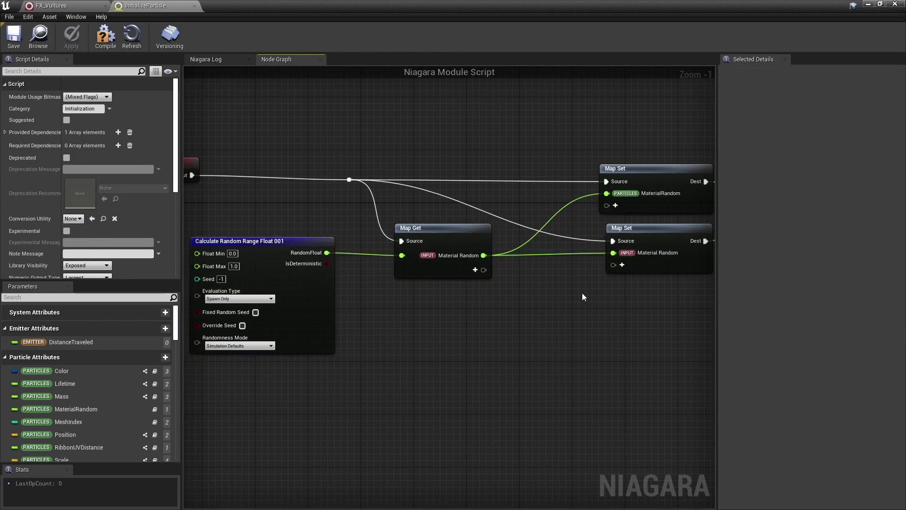
Step: Return to FX_Vultures and select the Compute 2DDirection module in the stack
left_click(78, 6)
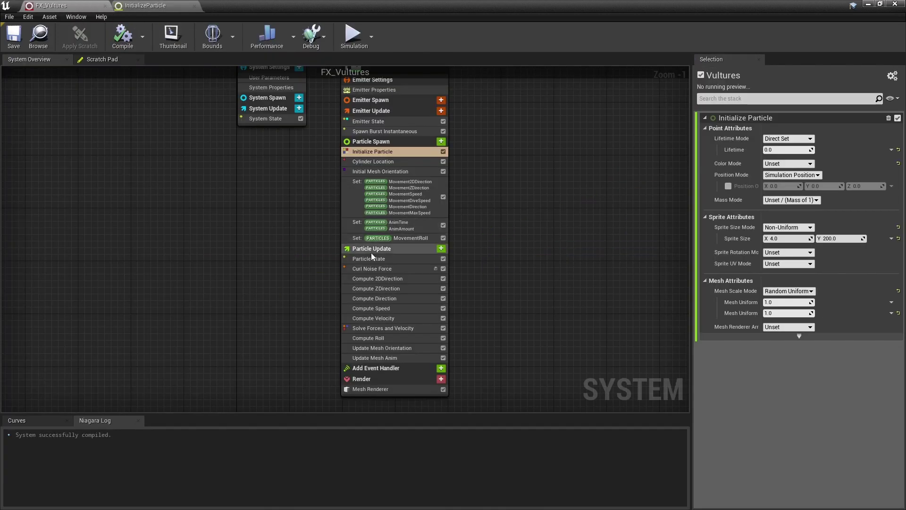
left_click(390, 279)
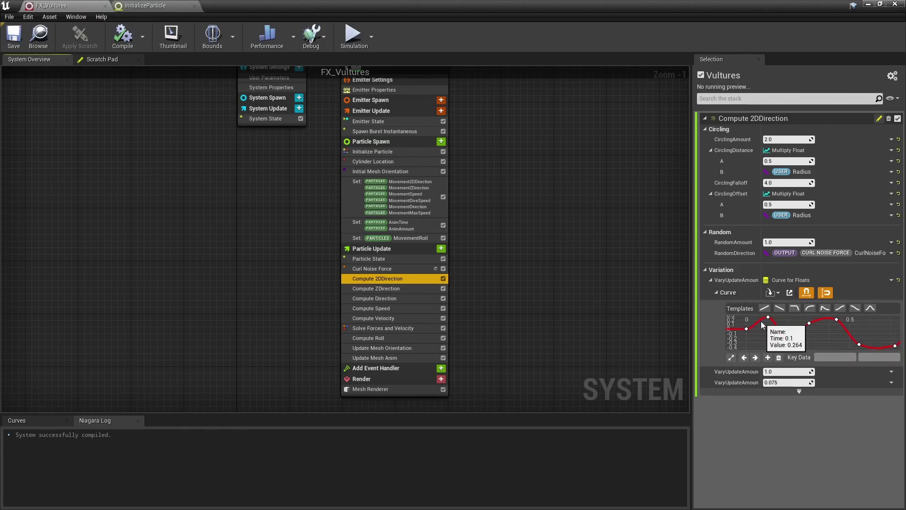
mouse_move(818, 320)
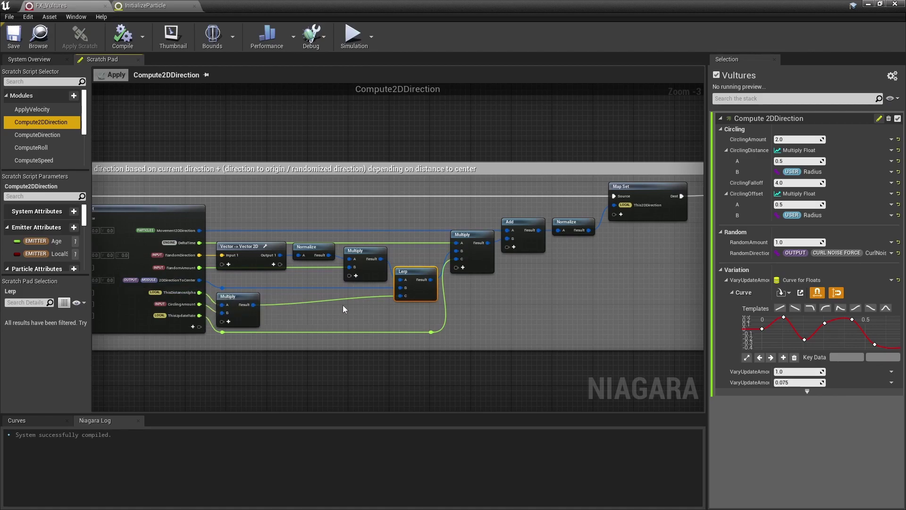
left_click_drag(234, 237, 287, 253)
left_click(298, 274)
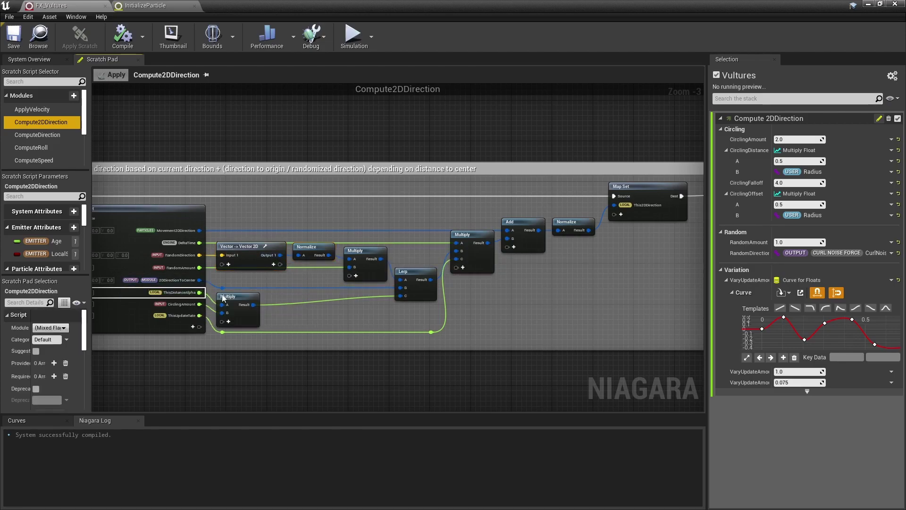
left_click(399, 296)
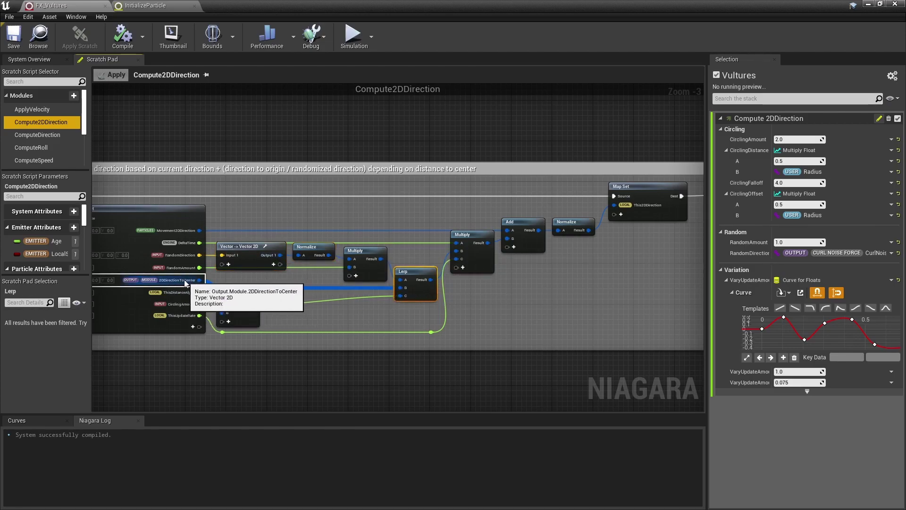
left_click(294, 284)
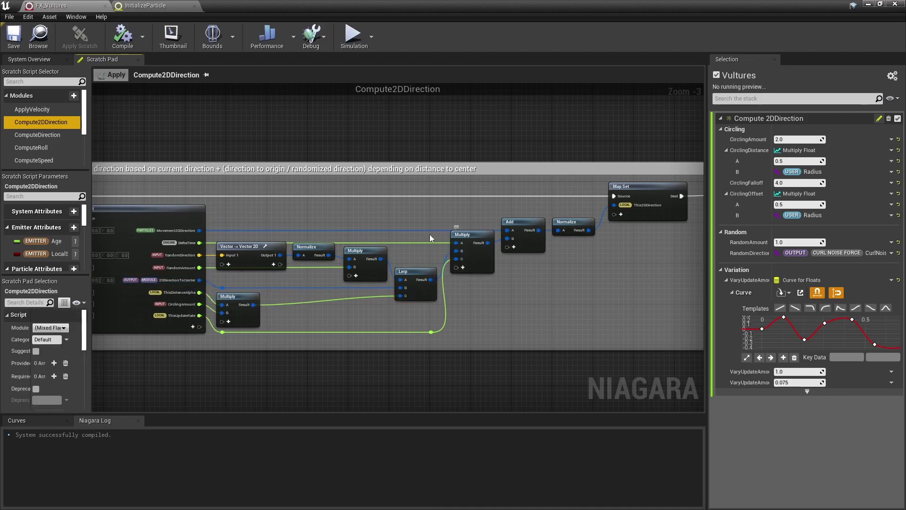
left_click_drag(466, 248, 467, 250)
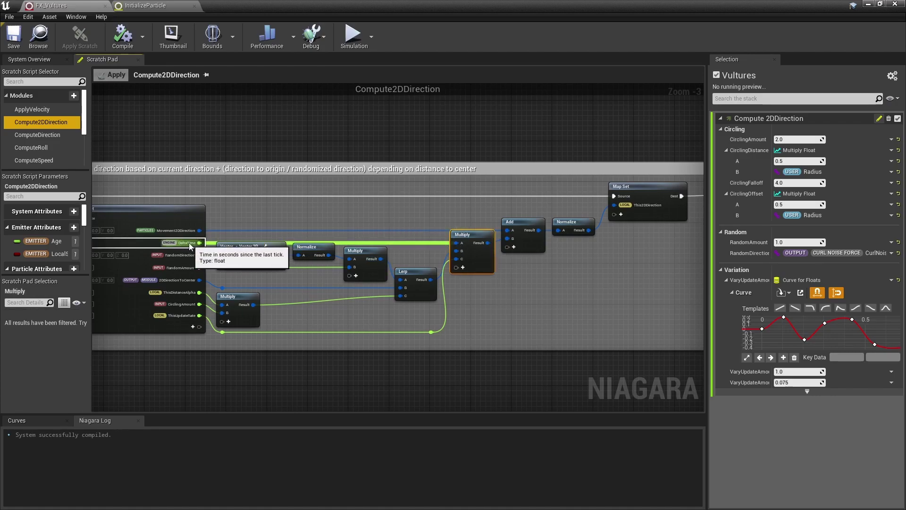
left_click(532, 222)
left_click(572, 223)
right_click_drag(651, 259, 211, 261)
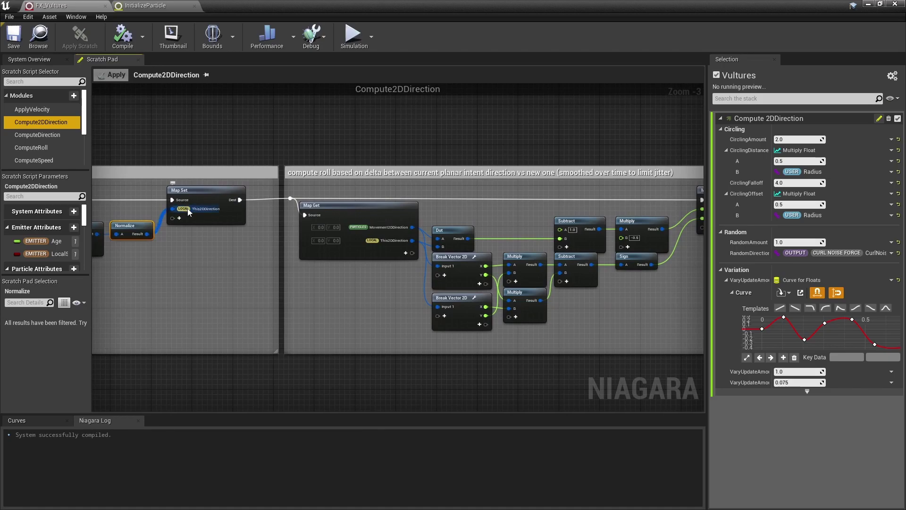
right_click_drag(354, 279, 209, 270)
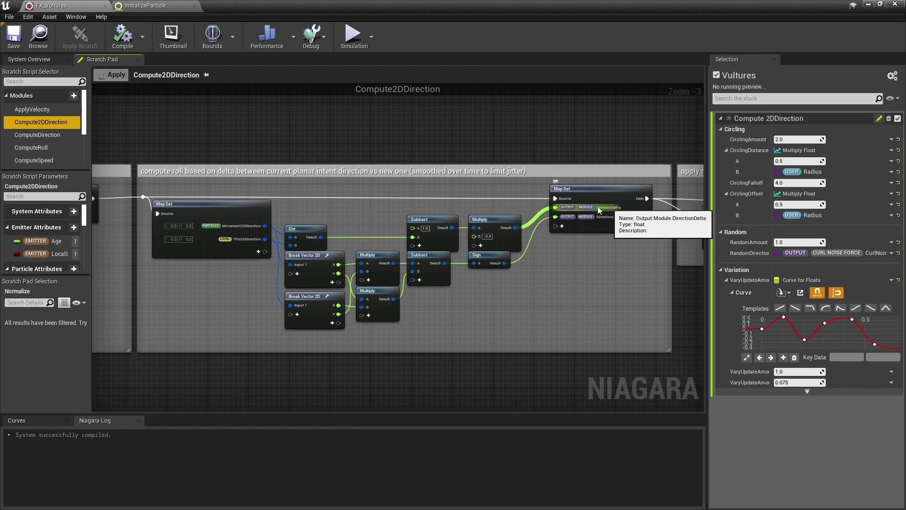
left_click(325, 229)
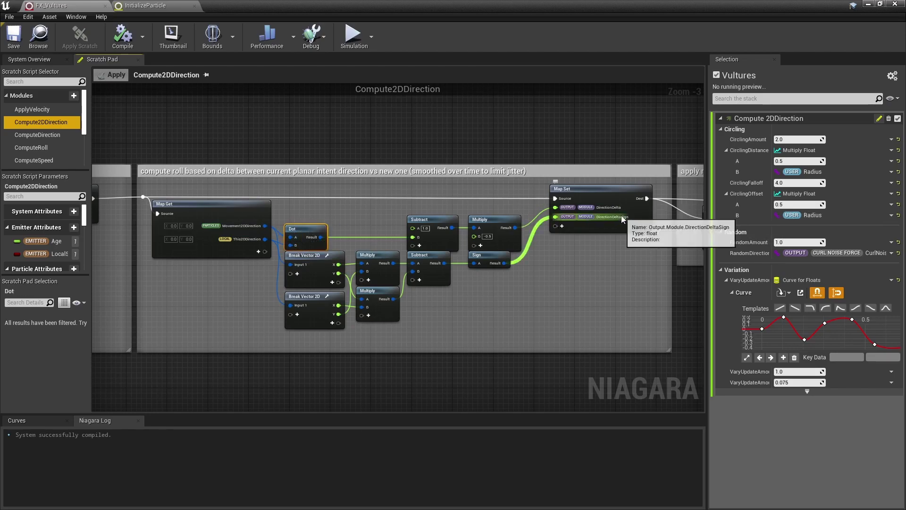
left_click(519, 309)
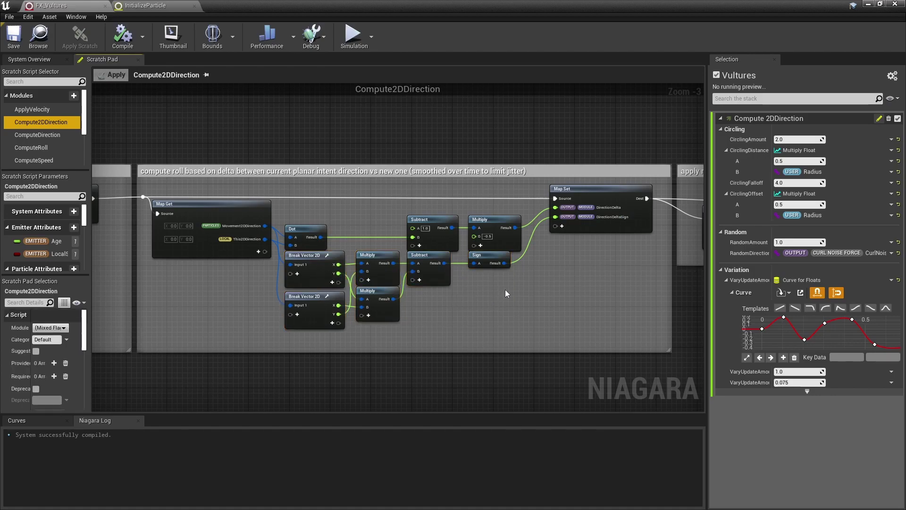
right_click_drag(659, 280, 367, 285)
mouse_move(305, 218)
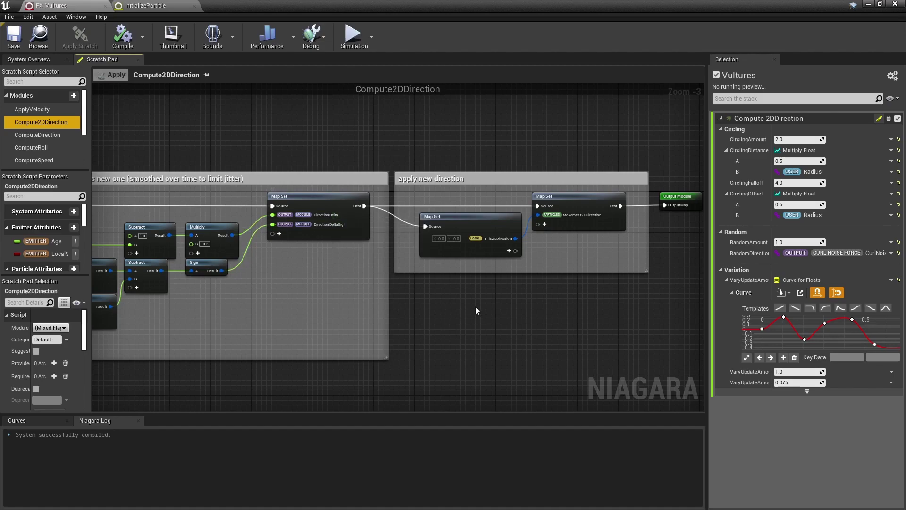
right_click_drag(485, 306, 412, 306)
left_click_drag(411, 305, 608, 204)
left_click(537, 257)
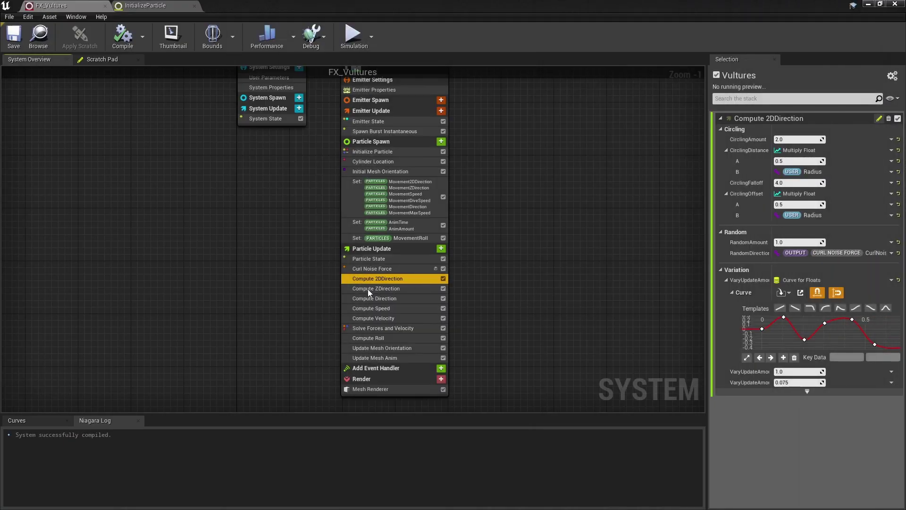
Step: Open the ComputeZDirection graph and review its alpha and convert Z alpha sections, including ZLimitAmount
double_click(368, 289)
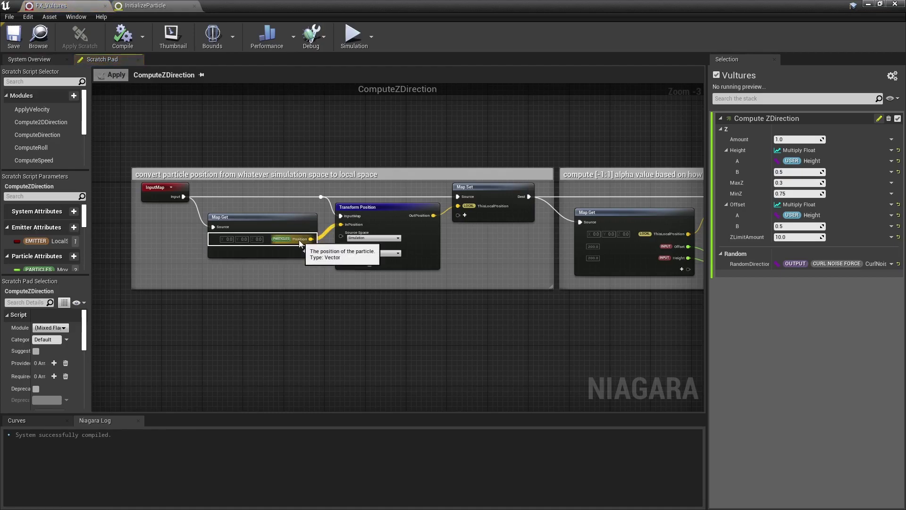
left_click(398, 224)
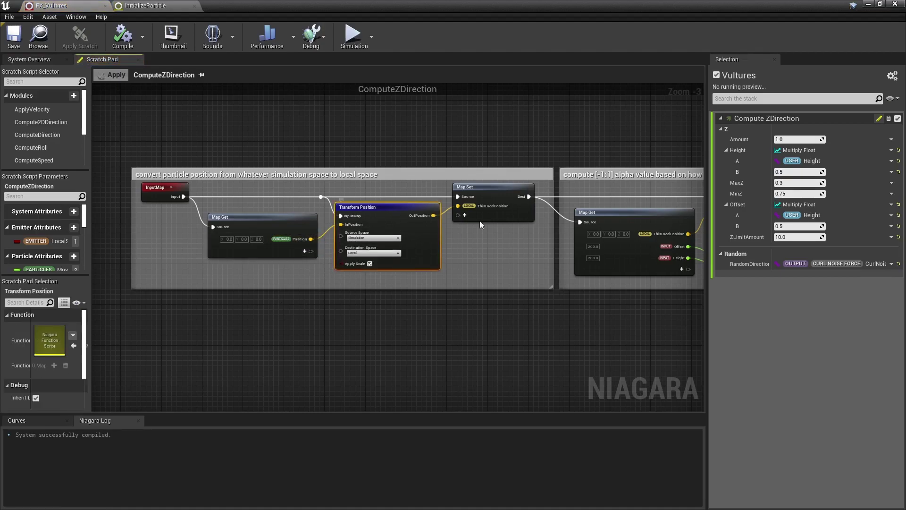
right_click_drag(514, 214, 48, 219)
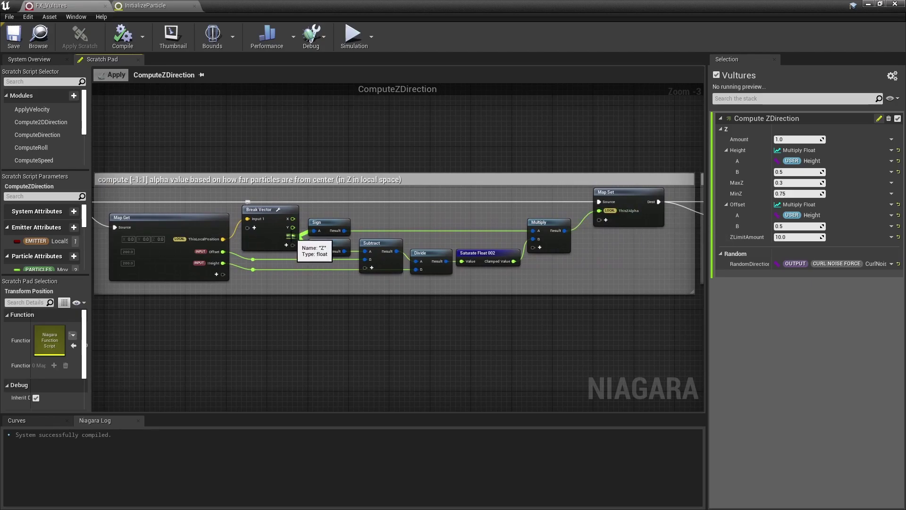
left_click(405, 221)
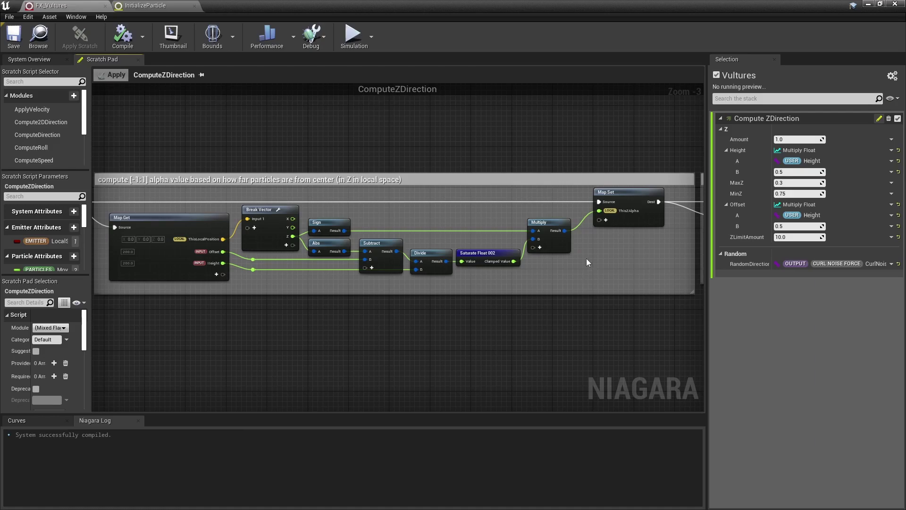
right_click_drag(585, 259, 89, 255)
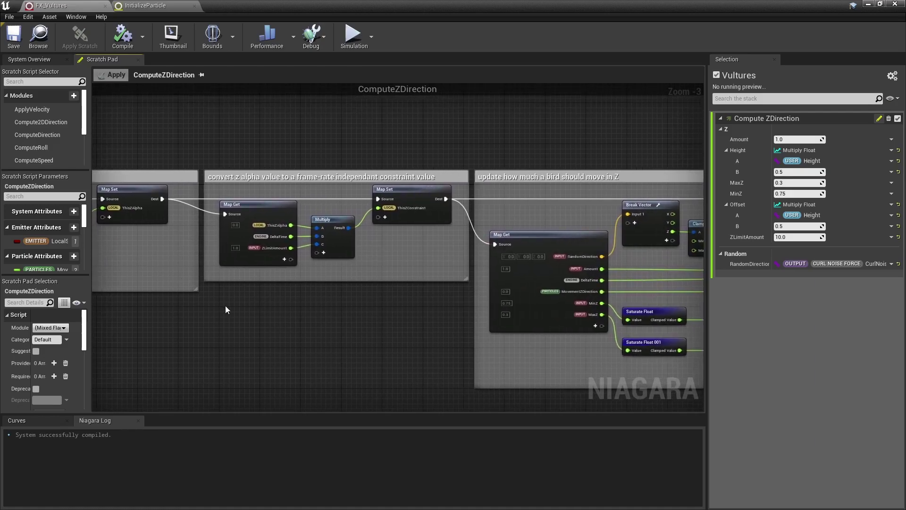
left_click(434, 243)
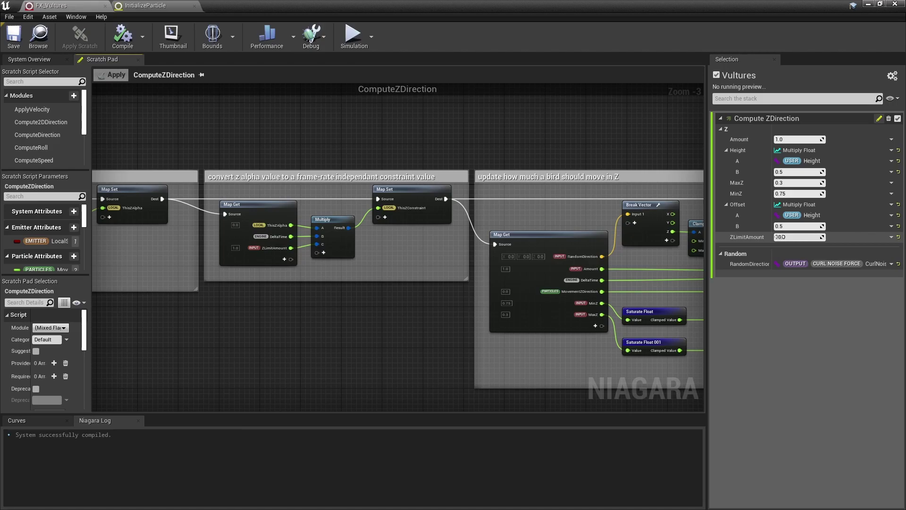
left_click(790, 237)
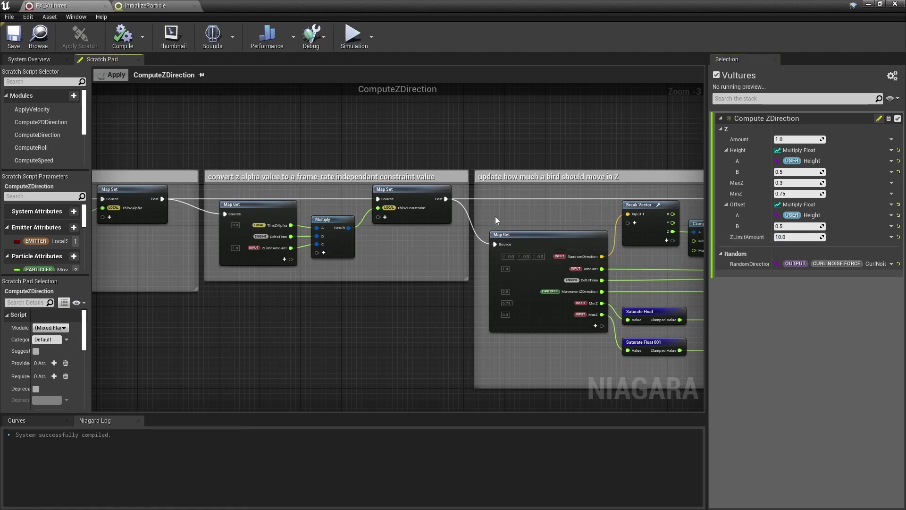
Step: Inspect the bird Z movement nodes: Break Vector, Add and Clamp
right_click_drag(580, 214, 199, 210)
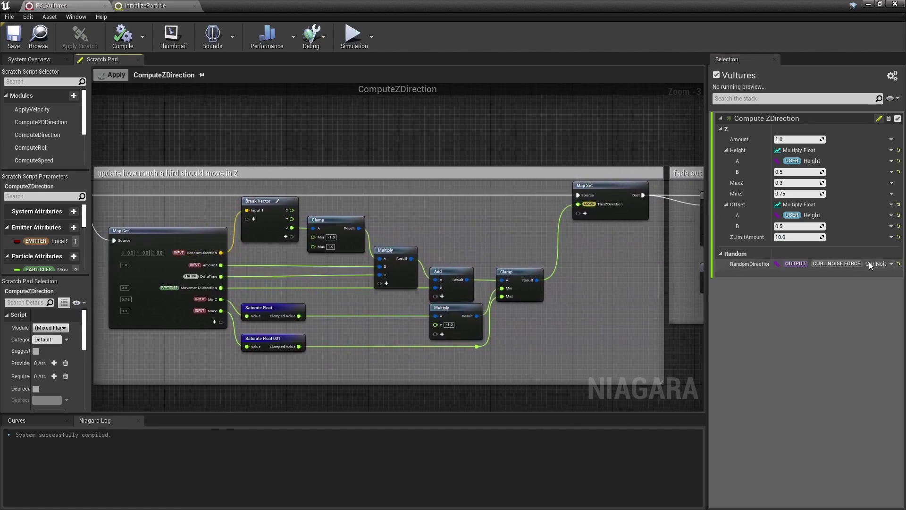
left_click_drag(308, 236, 287, 233)
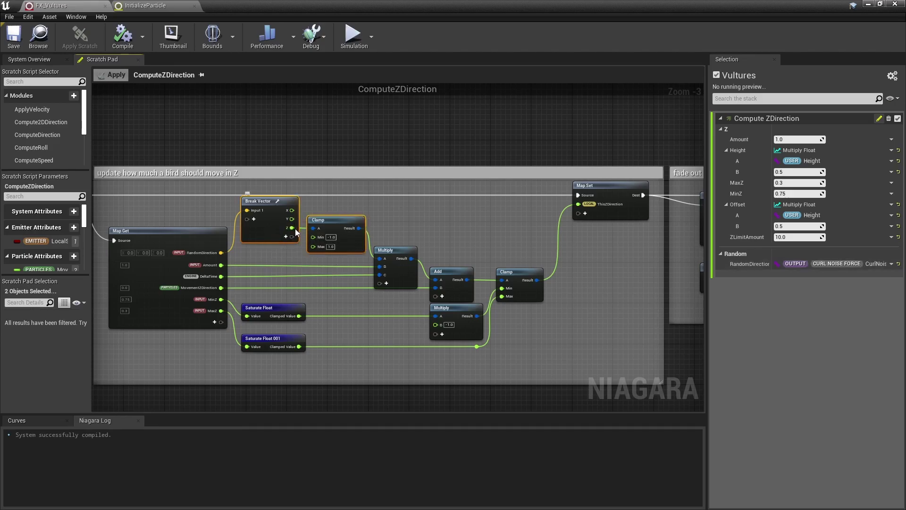
left_click(283, 254)
left_click(452, 272)
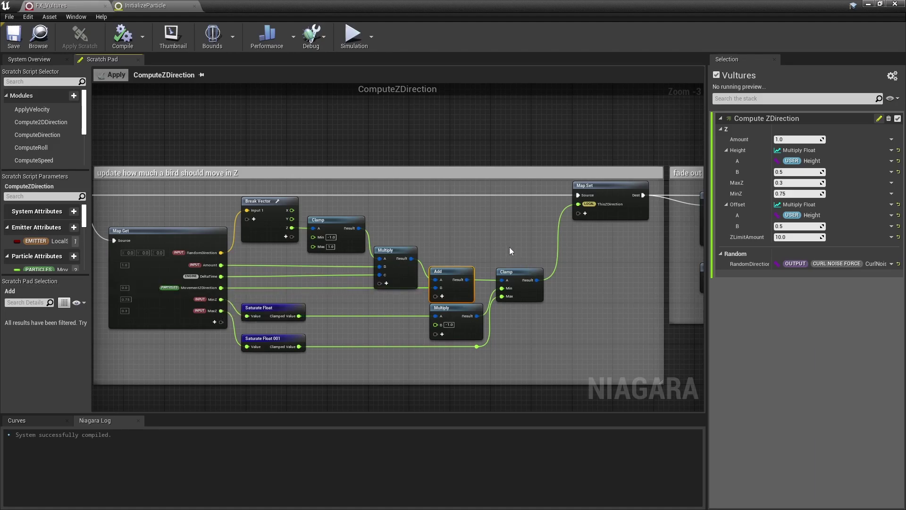
left_click(517, 283)
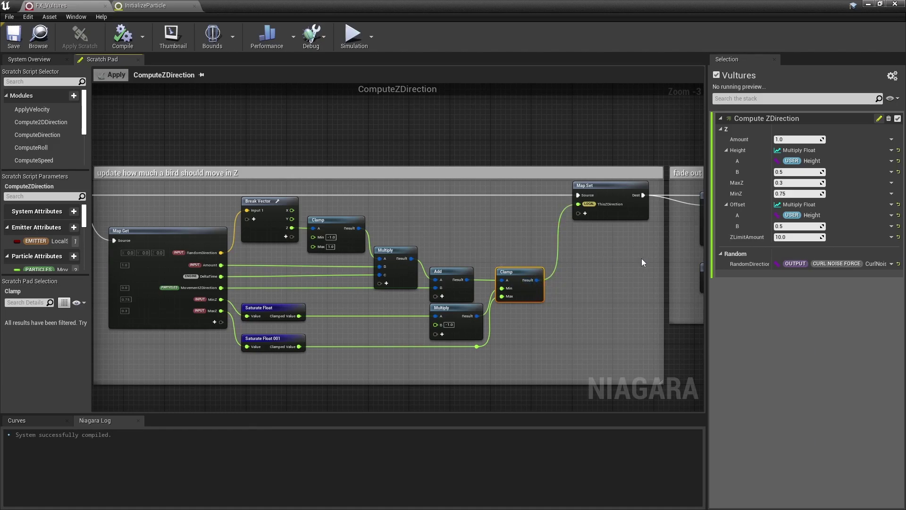
Step: Review the fade-out section's upper and lower node chains, then return to the system overview
right_click_drag(640, 259, 129, 267)
right_click_drag(194, 259, 186, 257)
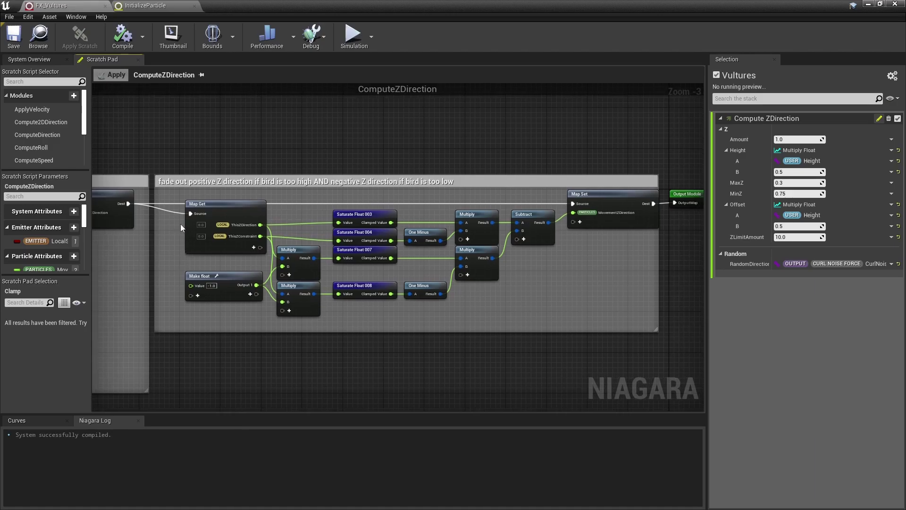
left_click_drag(181, 194, 548, 308)
left_click(549, 308)
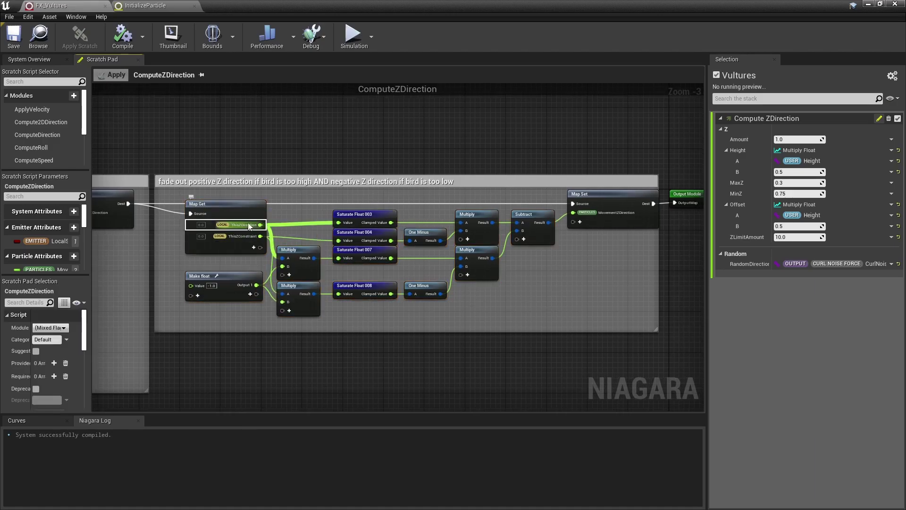
left_click_drag(364, 207, 491, 243)
left_click_drag(494, 305, 288, 247)
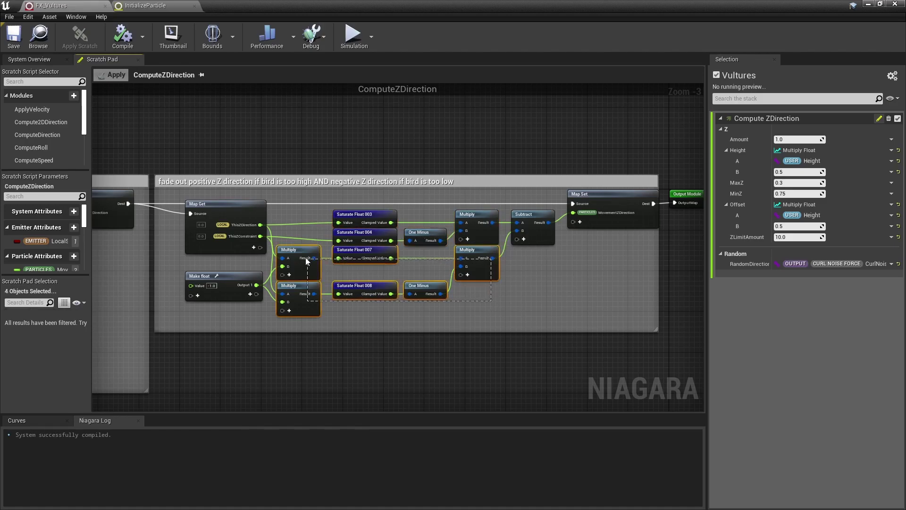
left_click(497, 282)
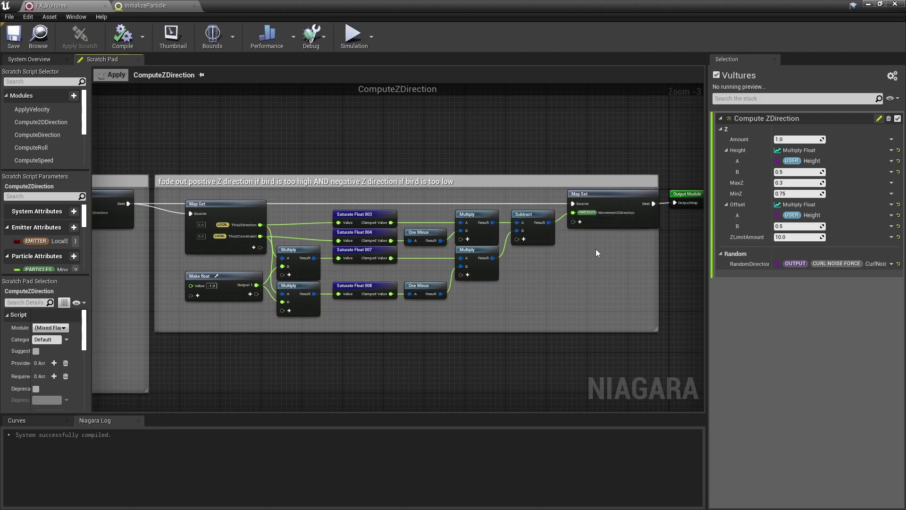
left_click(40, 61)
Step: Compare the Curl Noise Force, Compute 2DDirection and Compute ZDirection module parameters
left_click(387, 268)
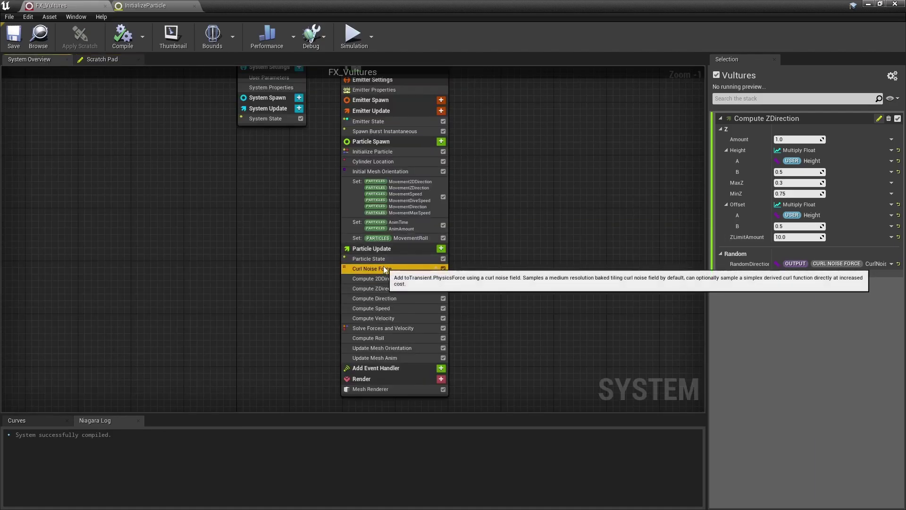
left_click(393, 278)
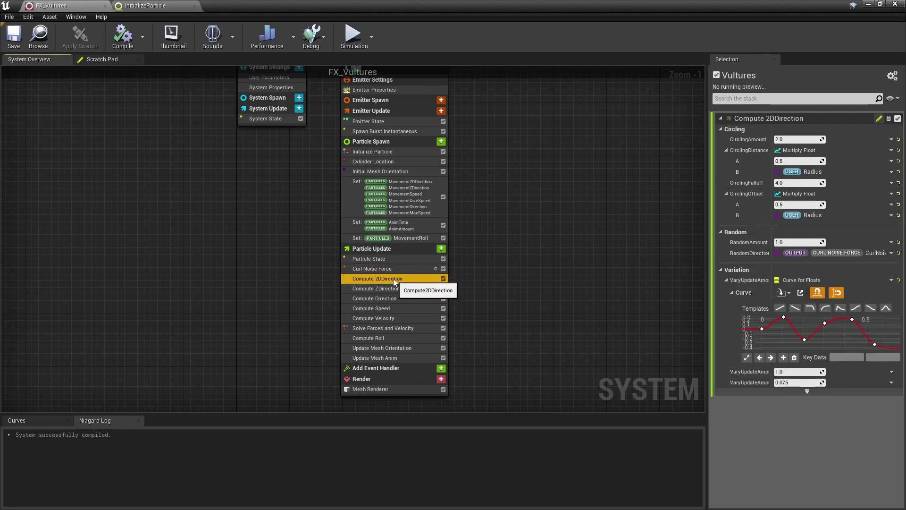
left_click(393, 288)
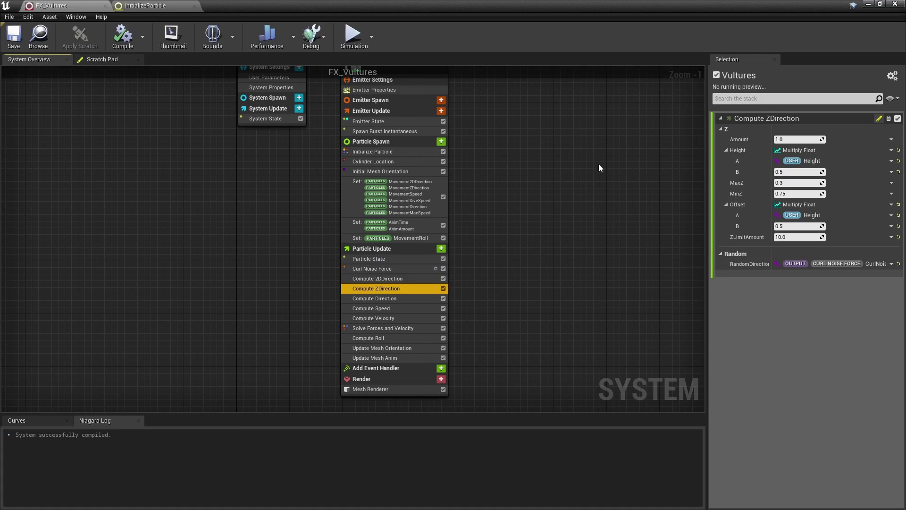
left_click(399, 278)
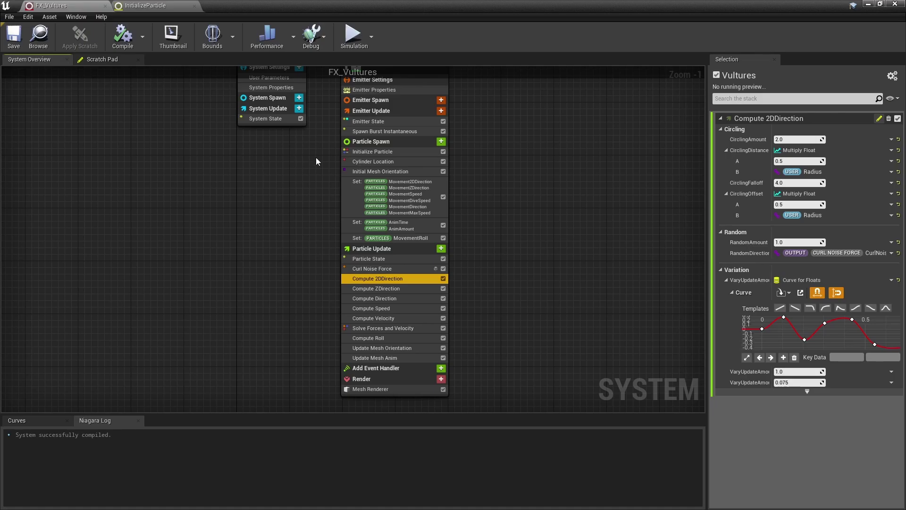
Step: Inspect Compute Direction's Direction and Length Safe node, then show Compute Speed's ZAcceleration 981 and ZSpeed 3500
left_click(388, 298)
double_click(389, 298)
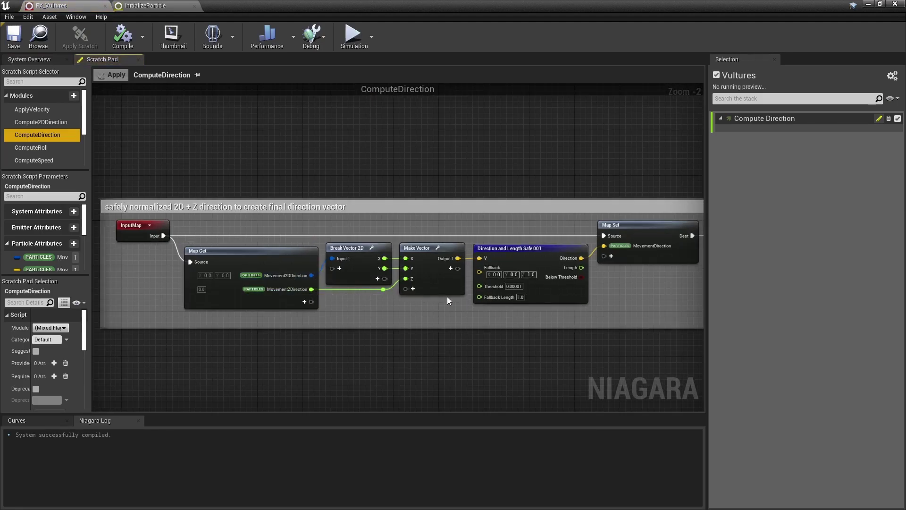
left_click(562, 268)
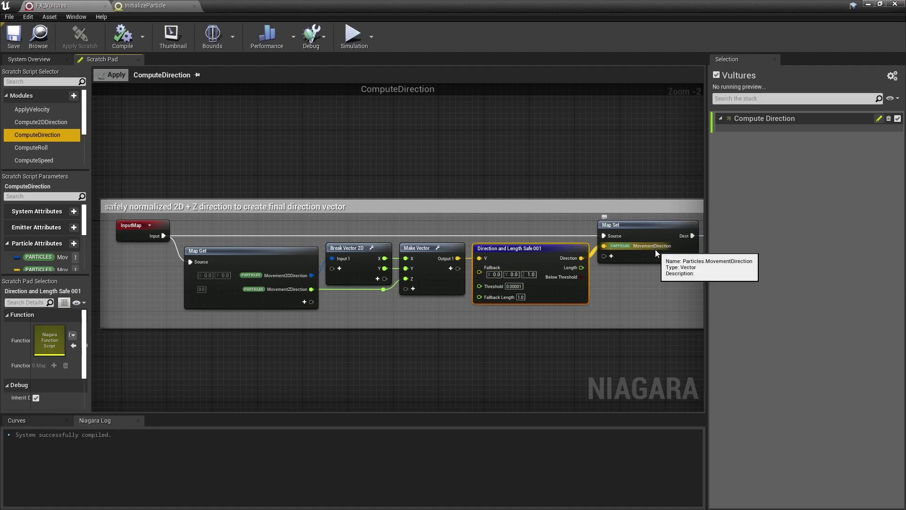
left_click(29, 59)
left_click(383, 309)
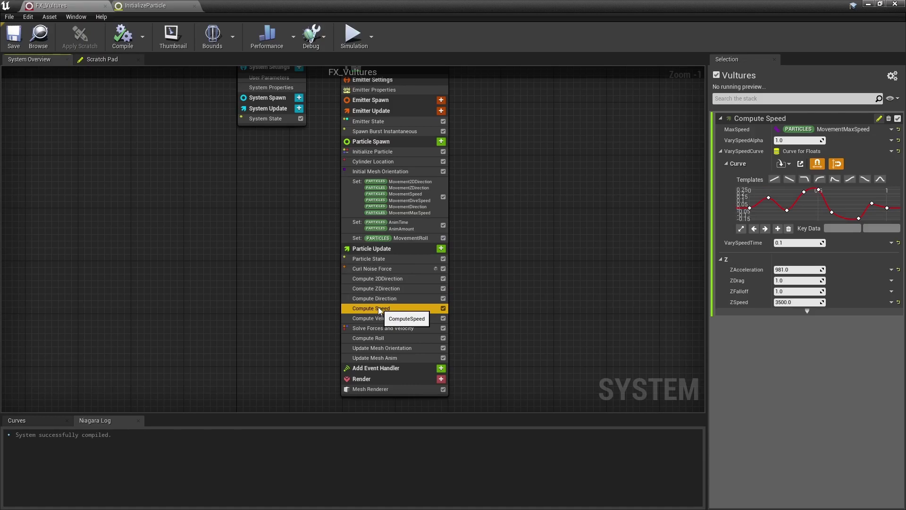
Step: Open the ComputeSpeed graph and inspect its Add, Clamp and Divide nodes
double_click(378, 308)
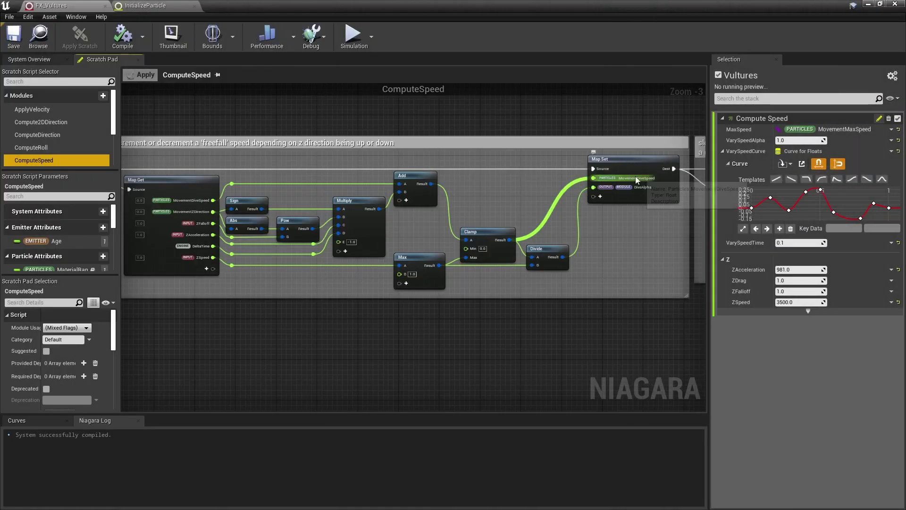
right_click_drag(420, 202, 455, 203)
left_click(454, 203)
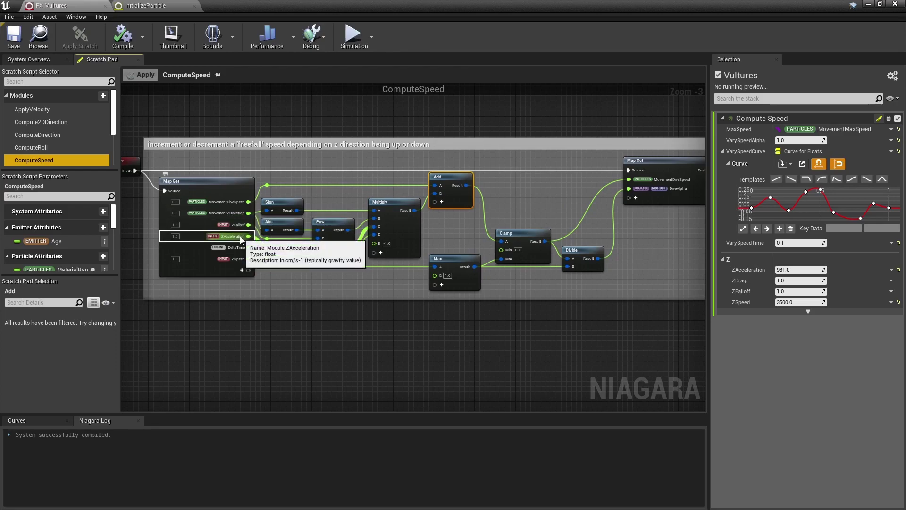
left_click(441, 227)
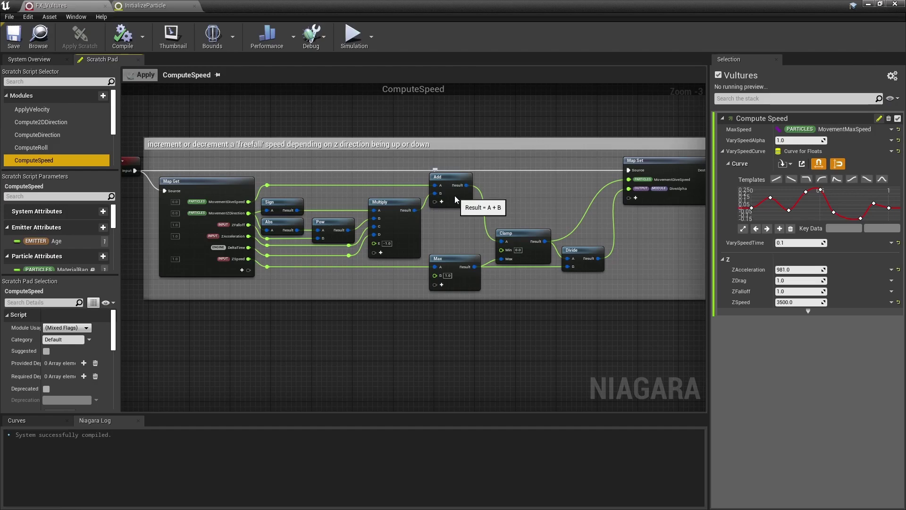
left_click(525, 258)
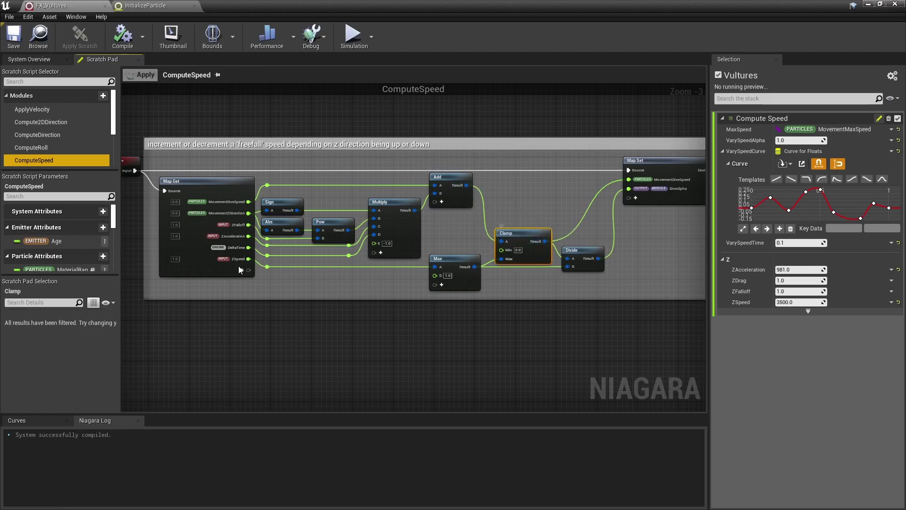
left_click(585, 263)
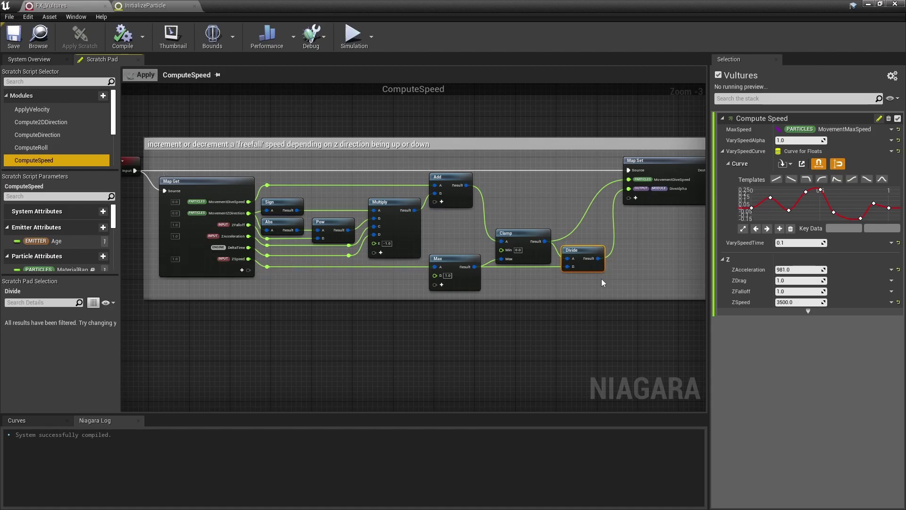
Step: Review the freefall speed increment and decay node groups
right_click_drag(604, 282, 124, 273)
left_click_drag(240, 268, 550, 236)
left_click(307, 264)
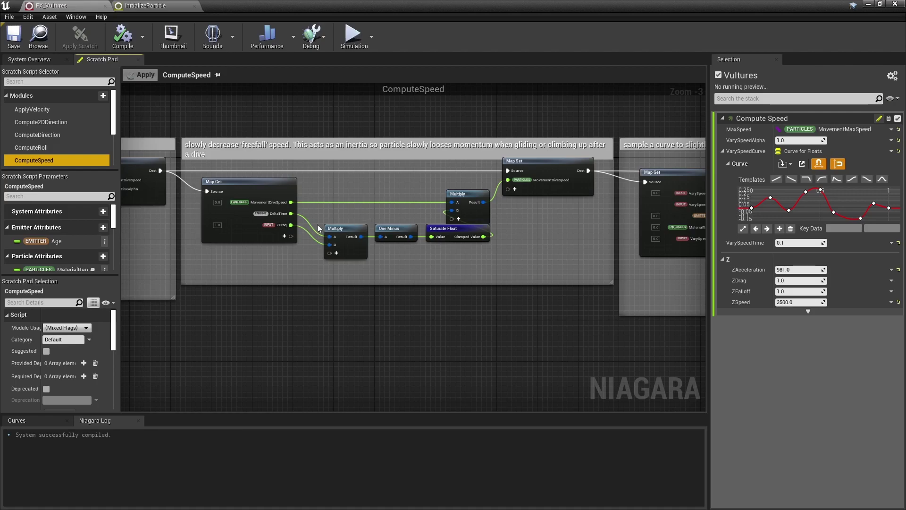
right_click_drag(226, 259, 554, 222)
left_click(415, 215)
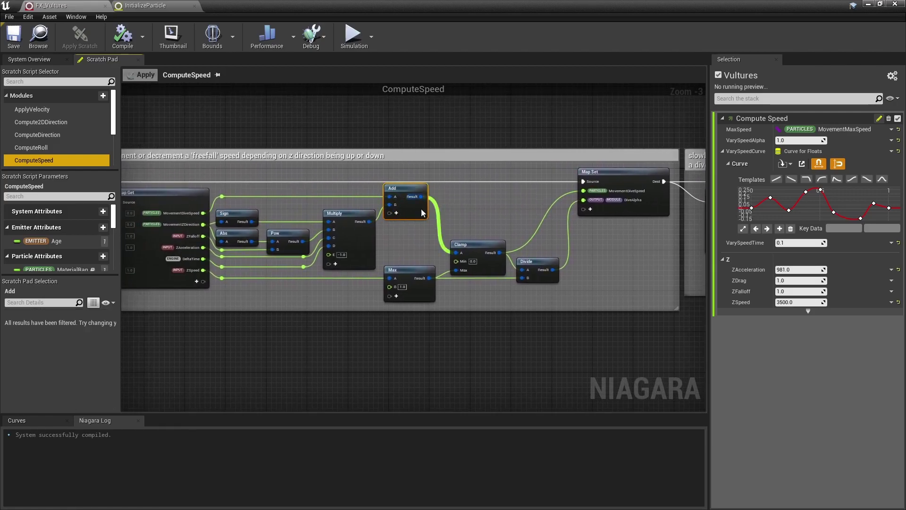
right_click_drag(392, 211, 203, 212)
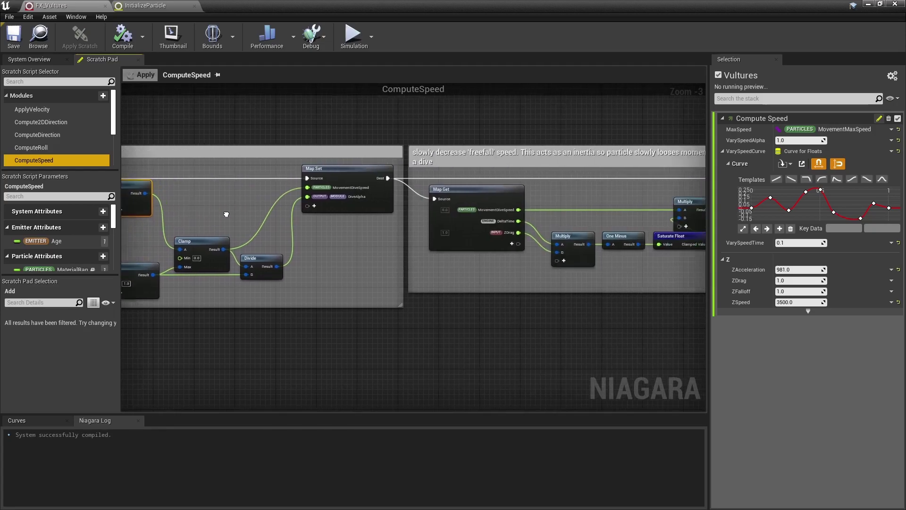
right_click_drag(619, 243, 335, 234)
left_click_drag(362, 249, 312, 258)
Step: Pan through the Sample Curve and Frac nodes to the final movement speed group
right_click_drag(590, 239, 196, 229)
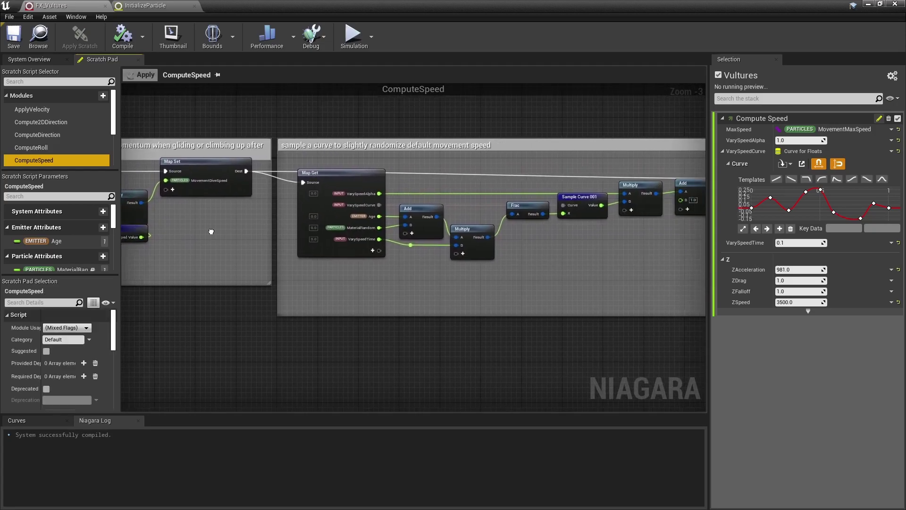
right_click_drag(295, 267, 174, 268)
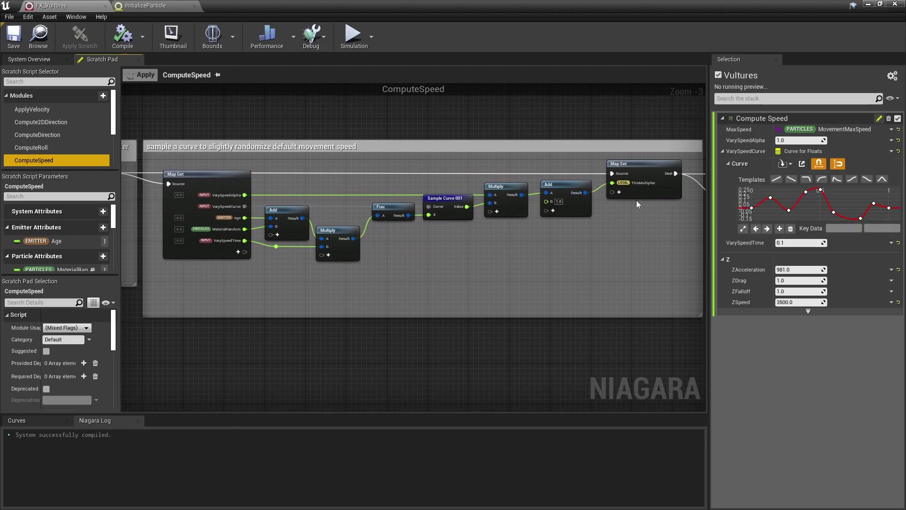
right_click_drag(642, 226, 133, 235)
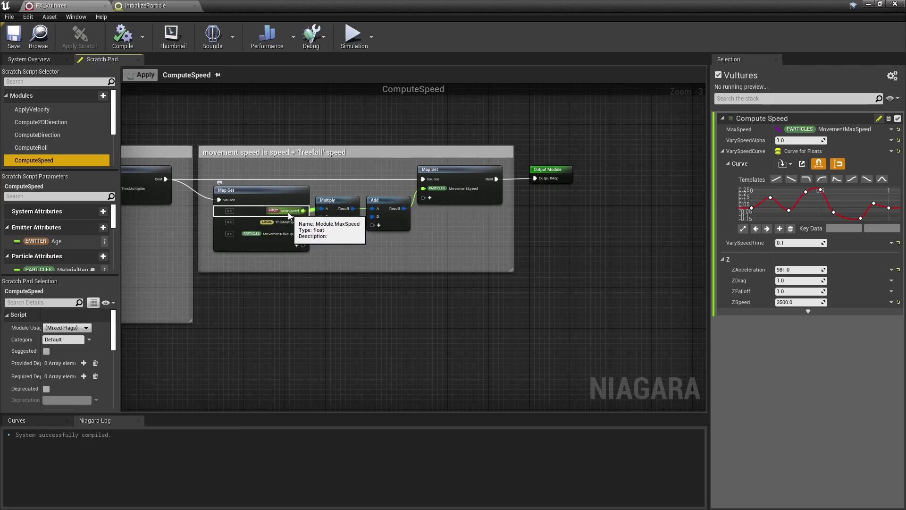
right_click_drag(231, 220, 500, 226)
right_click_drag(229, 251, 437, 238)
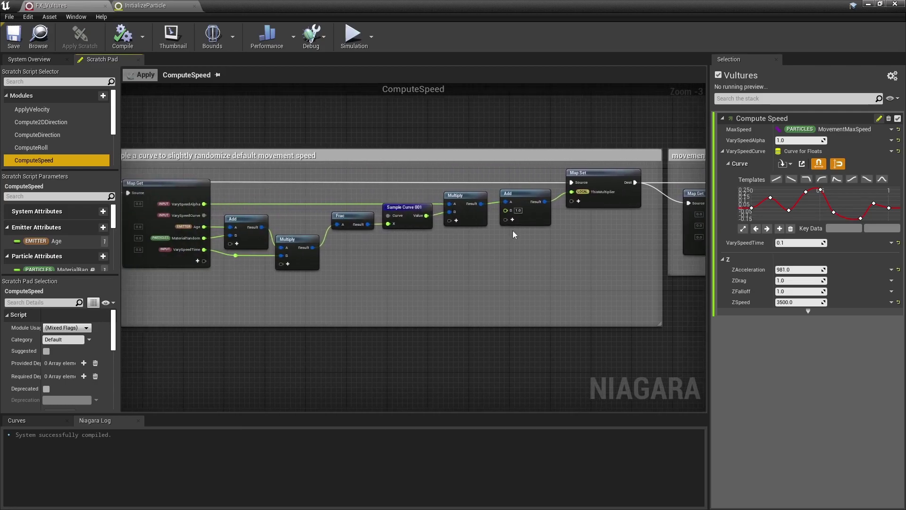
right_click_drag(512, 235, 185, 236)
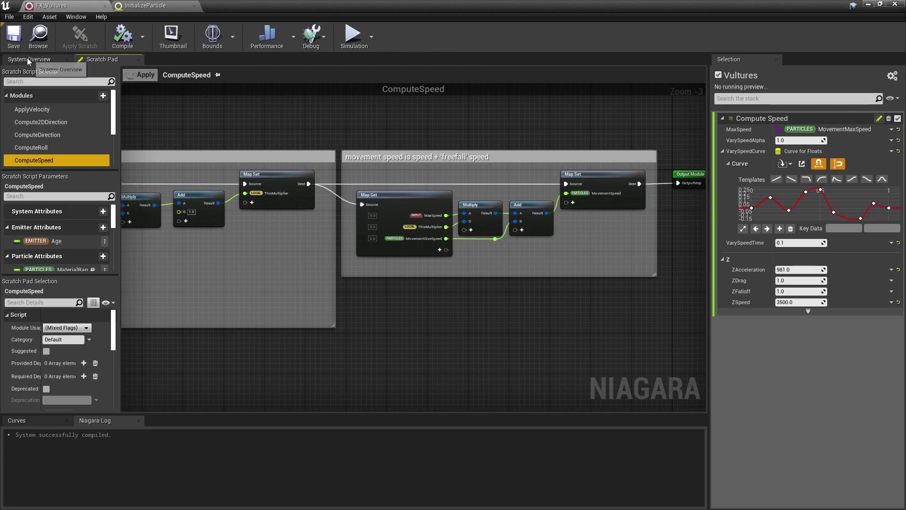
Step: Open the ComputeVelocity graph and examine its Map Get, Multiply and Map Set nodes
left_click(43, 60)
left_click(383, 318)
double_click(383, 318)
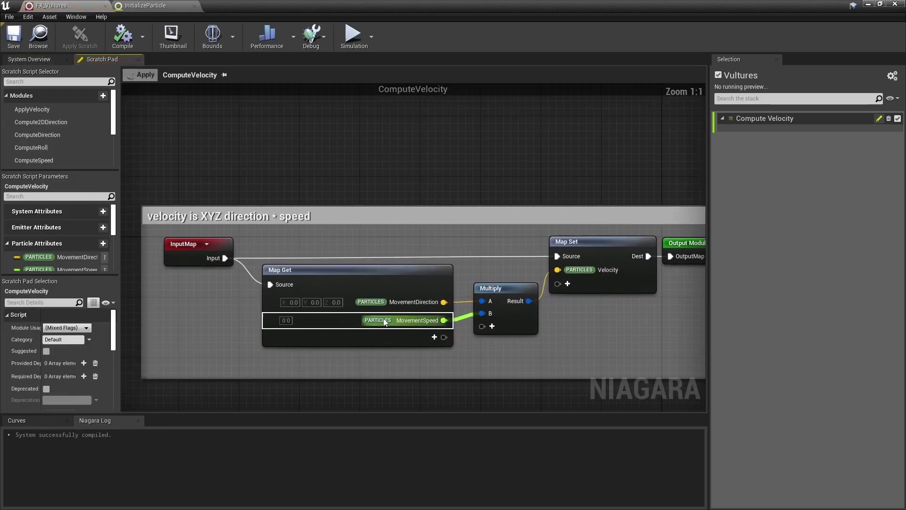
left_click_drag(466, 282, 594, 338)
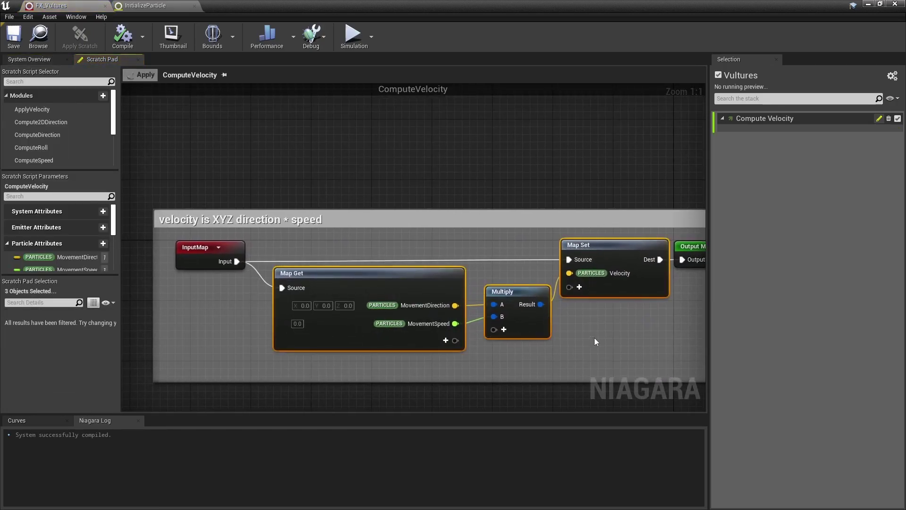
Step: Show Compute Roll's RollAmount 5.0, RollCurveAlpha 1.75 and RollInterpolation 5.0, cross-checking Compute2DDirection's graph
left_click(33, 60)
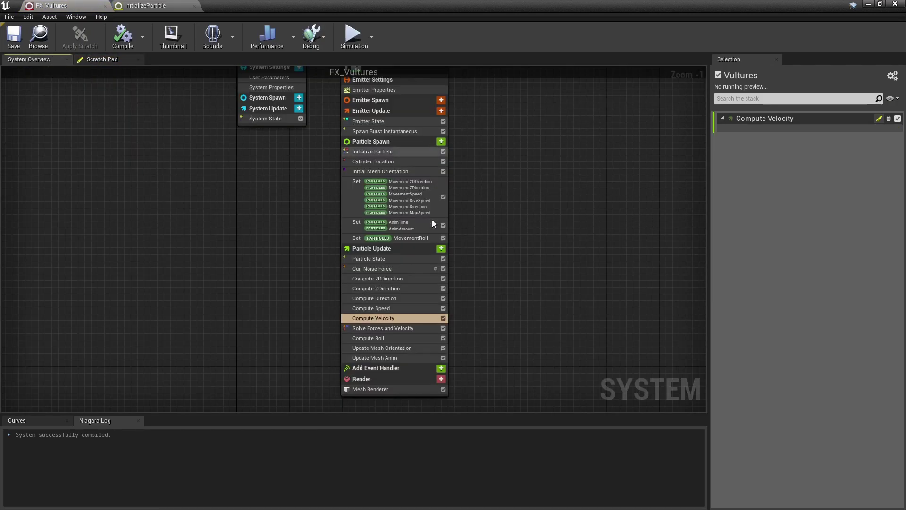
left_click(396, 330)
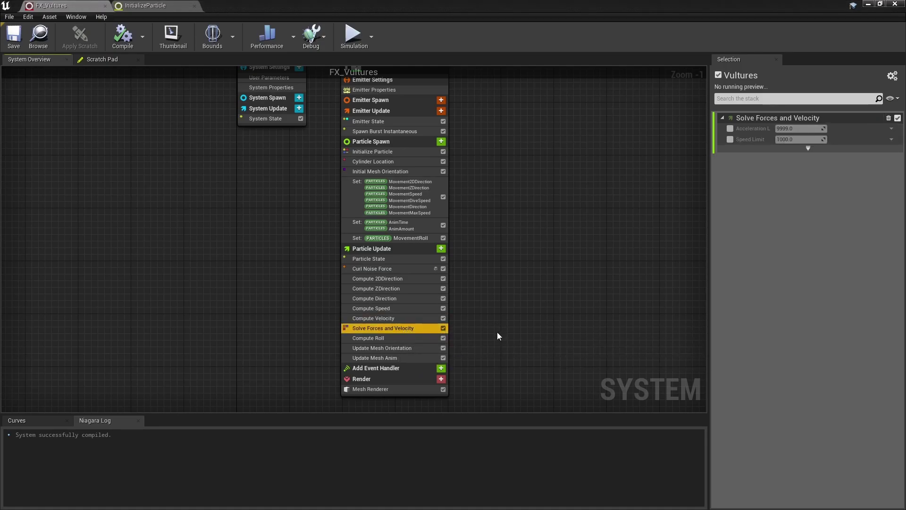
left_click(387, 338)
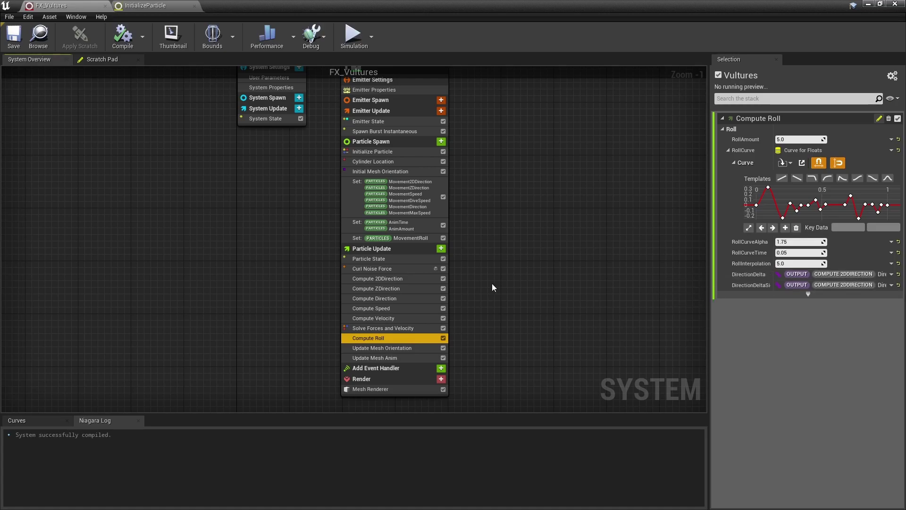
double_click(384, 280)
scroll(475, 261, "up", 3)
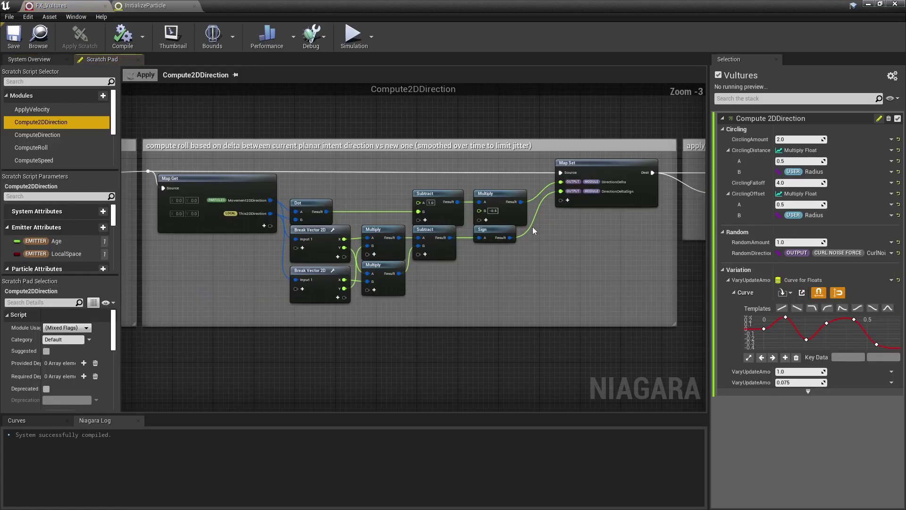
left_click(46, 59)
left_click(385, 338)
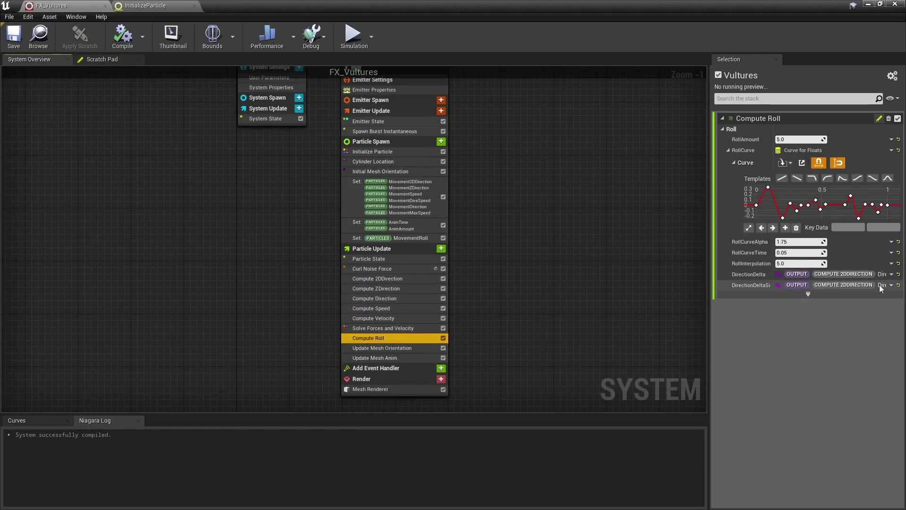
Step: Open the ComputeRoll graph and look over its eight roll randomness nodes
double_click(370, 338)
scroll(336, 299, "up", 2)
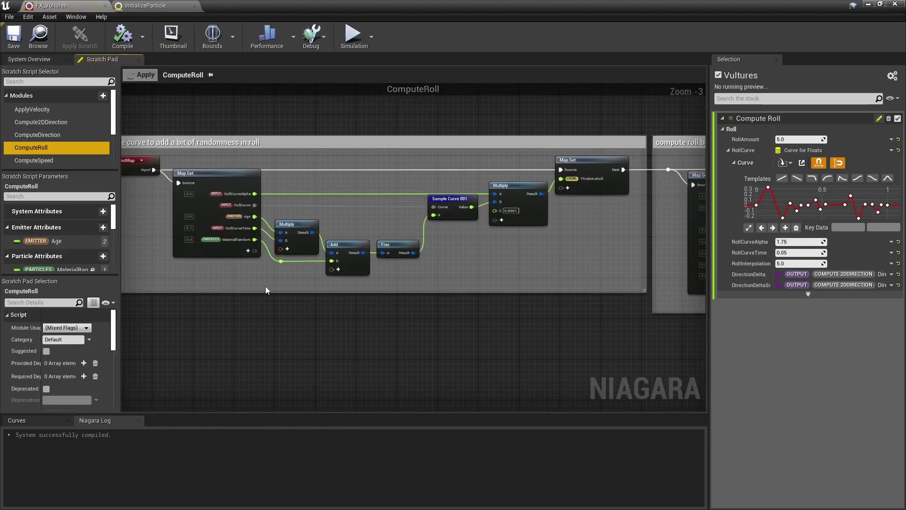
right_click_drag(265, 286, 262, 303)
left_click_drag(249, 307, 630, 213)
left_click(587, 257)
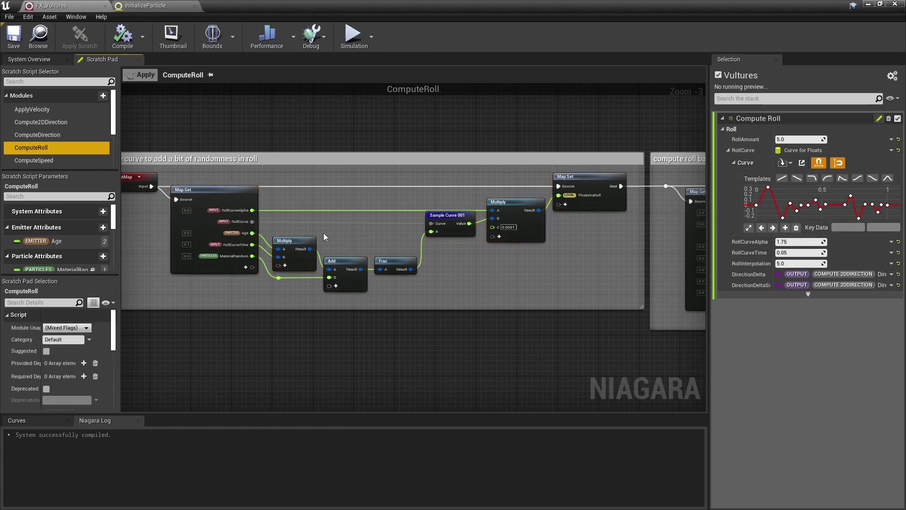
right_click_drag(325, 236, 328, 244)
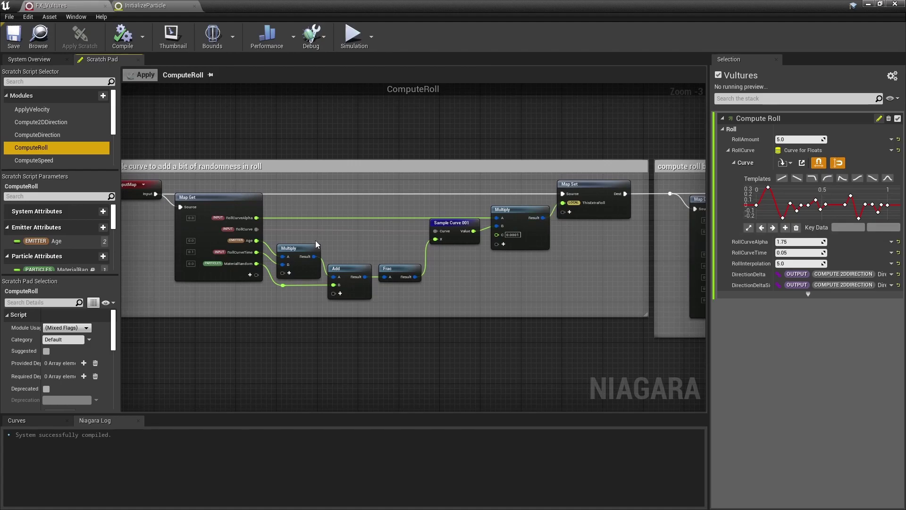
Step: Inspect the roll-from-direction-delta Multiply and Interpolate Over Time Float nodes
right_click_drag(614, 261, 236, 255)
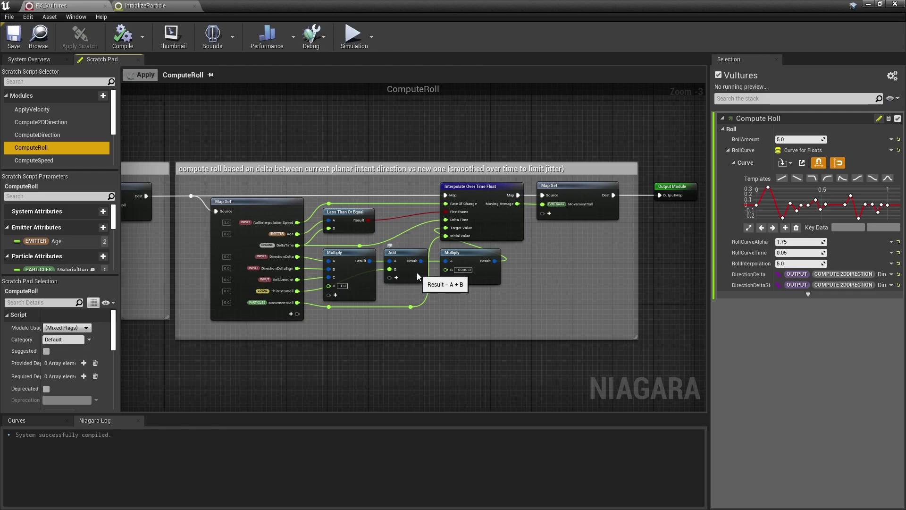
left_click(463, 270)
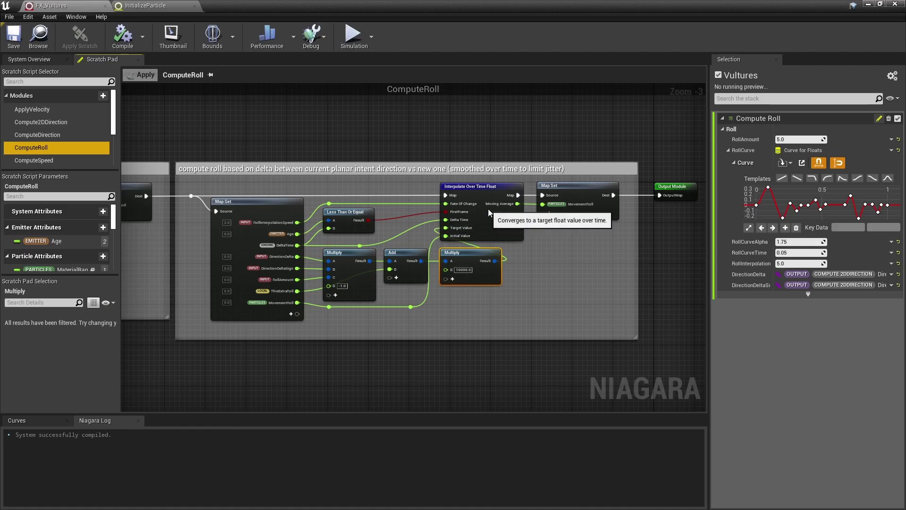
left_click(478, 215)
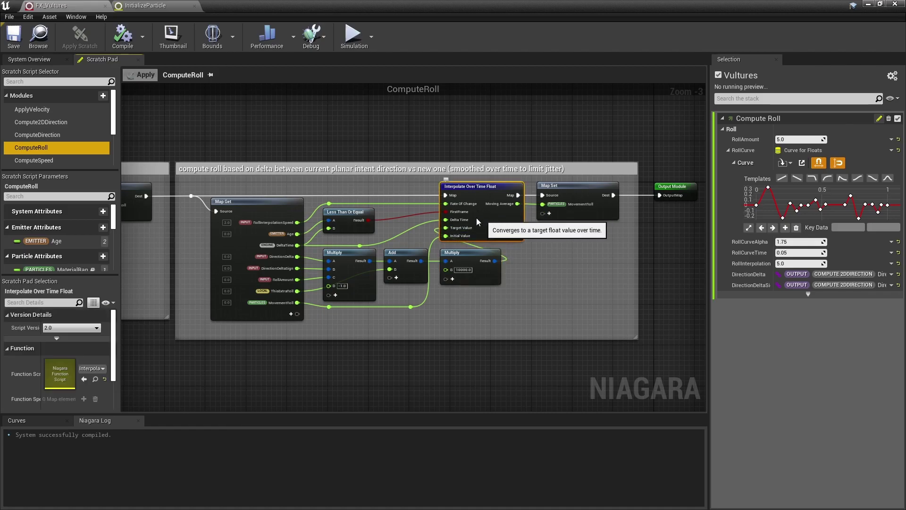
left_click(514, 258)
Step: Open the Update Mesh Orientation scratch module in Scratch Pad and inspect its Min node
left_click(44, 58)
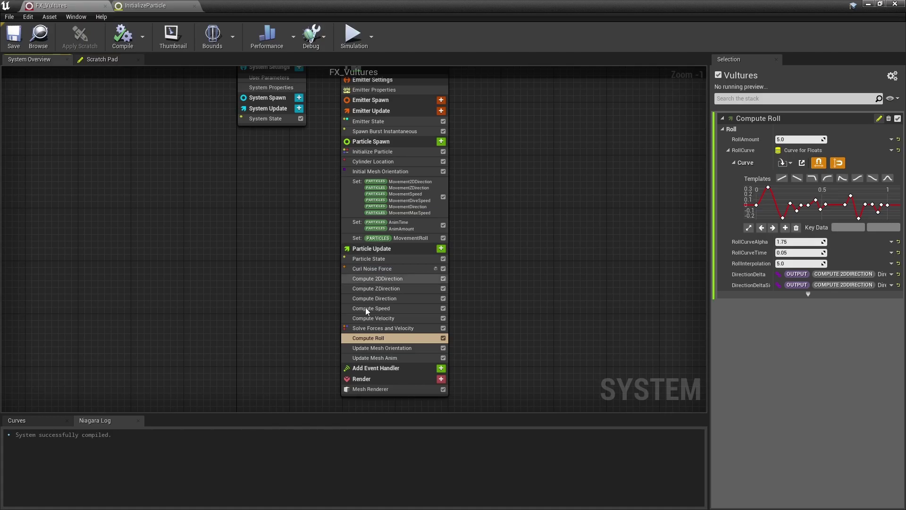
left_click(381, 346)
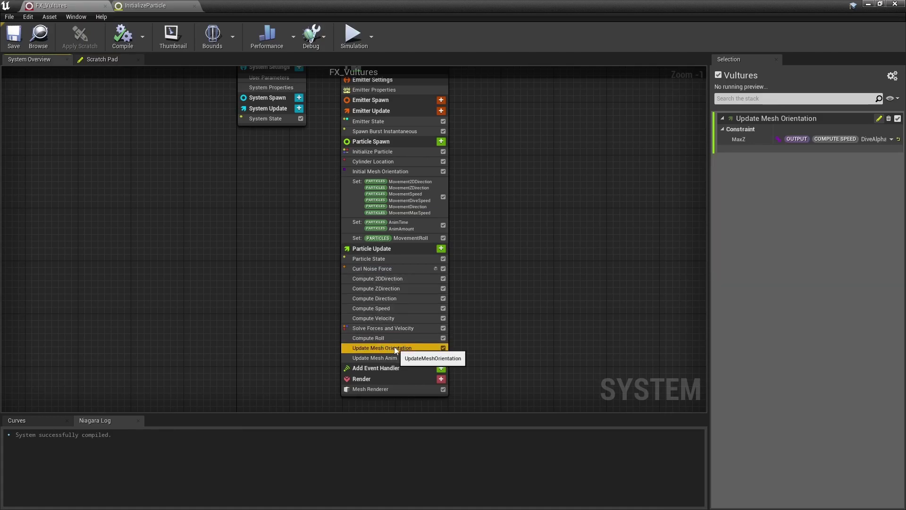
double_click(395, 348)
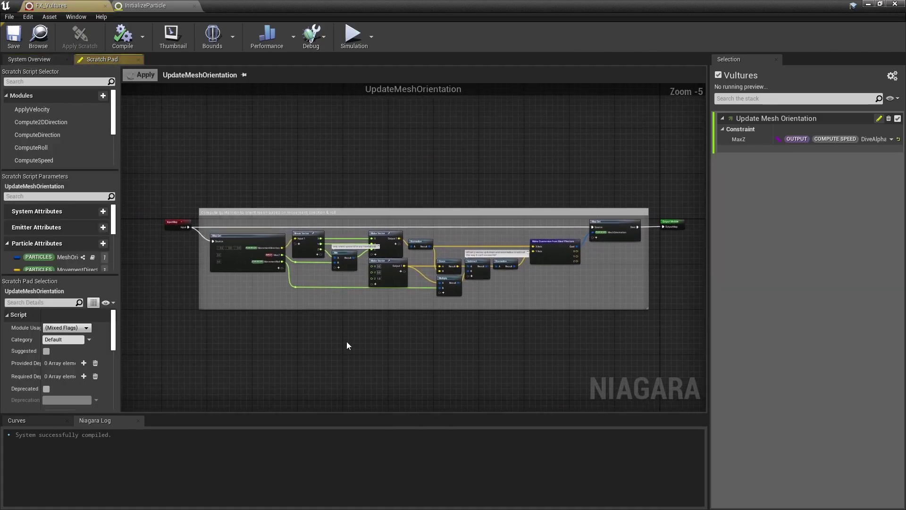
right_click_drag(350, 340, 327, 348)
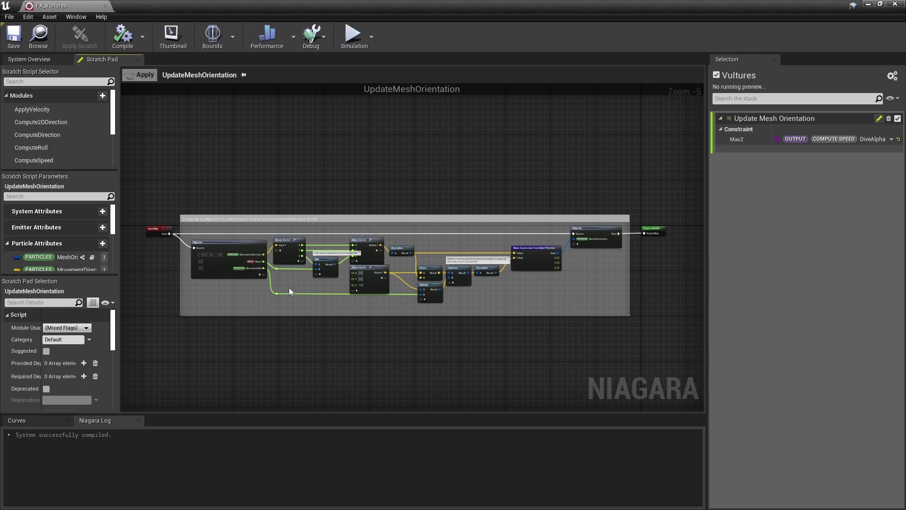
scroll(279, 285, "up", 4)
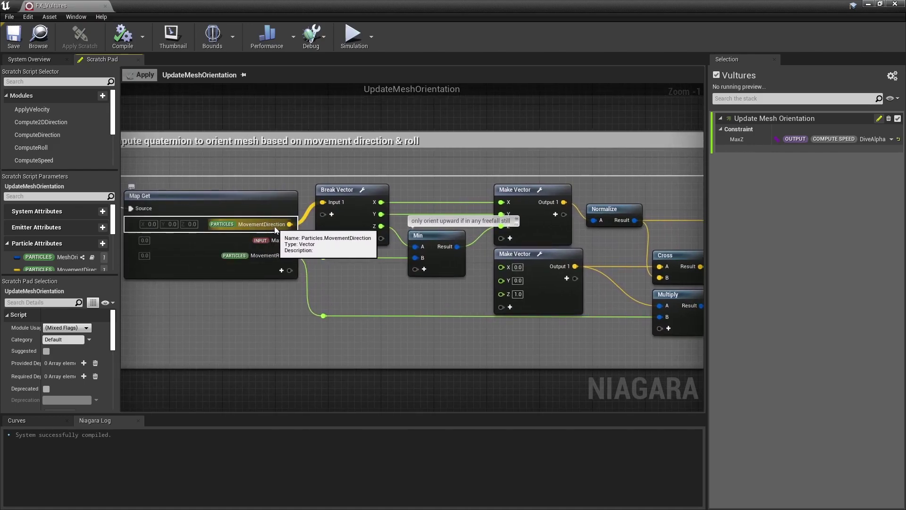
left_click(422, 274)
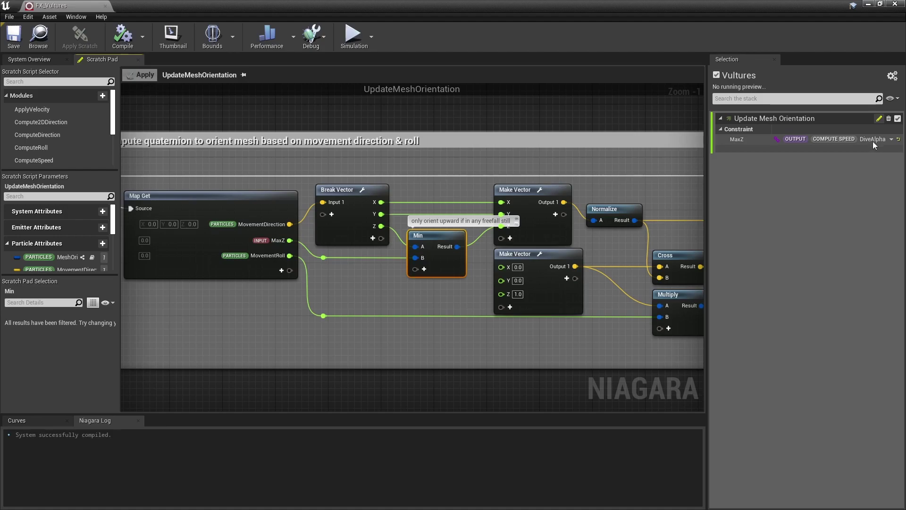
left_click(336, 291)
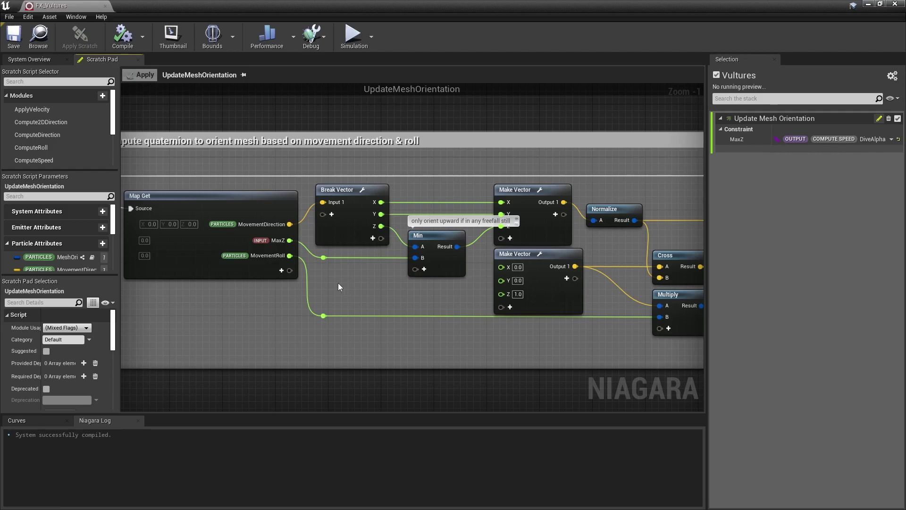
Step: Inspect the quaternion math: Make Quaternion from X and Y Vectors, Cross, Normalize and Subtract nodes
left_click_drag(346, 274, 444, 250)
left_click(430, 294)
right_click_drag(441, 290, 207, 286)
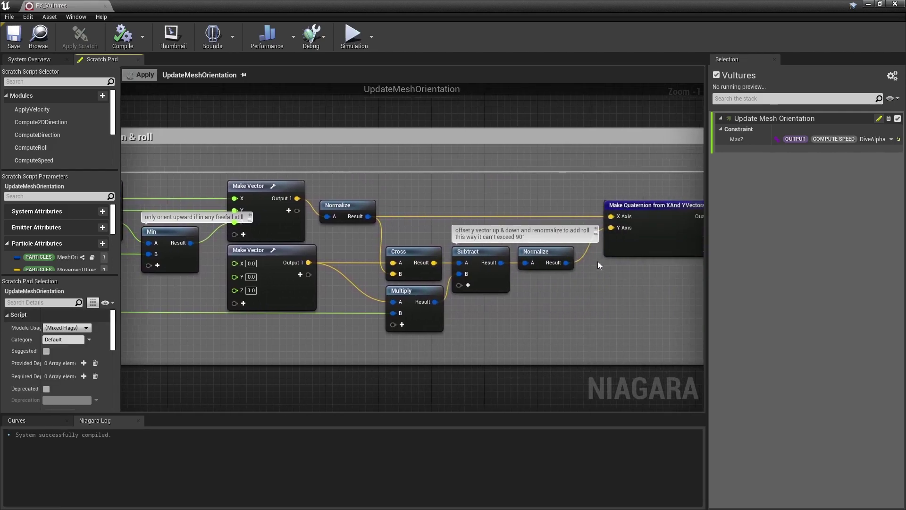
right_click_drag(600, 267, 503, 245)
left_click(503, 245)
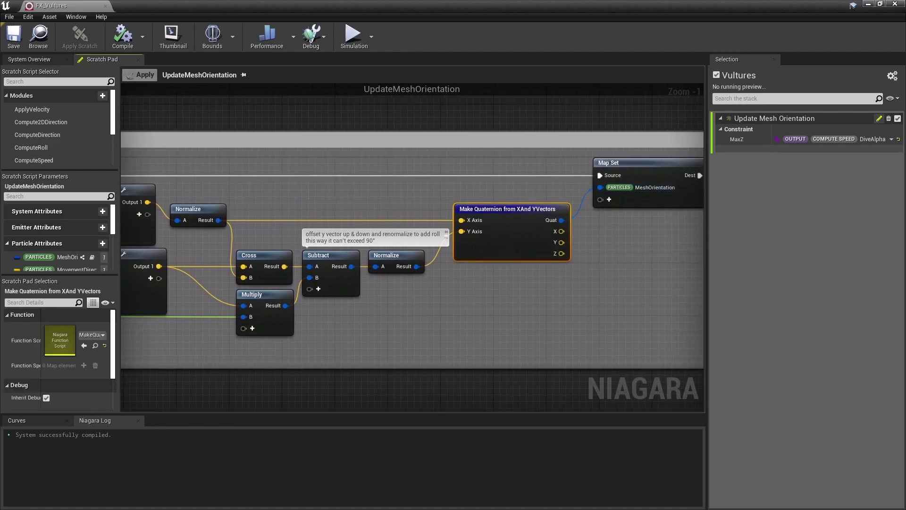
right_click_drag(269, 242, 392, 233)
left_click(382, 247)
left_click(327, 203)
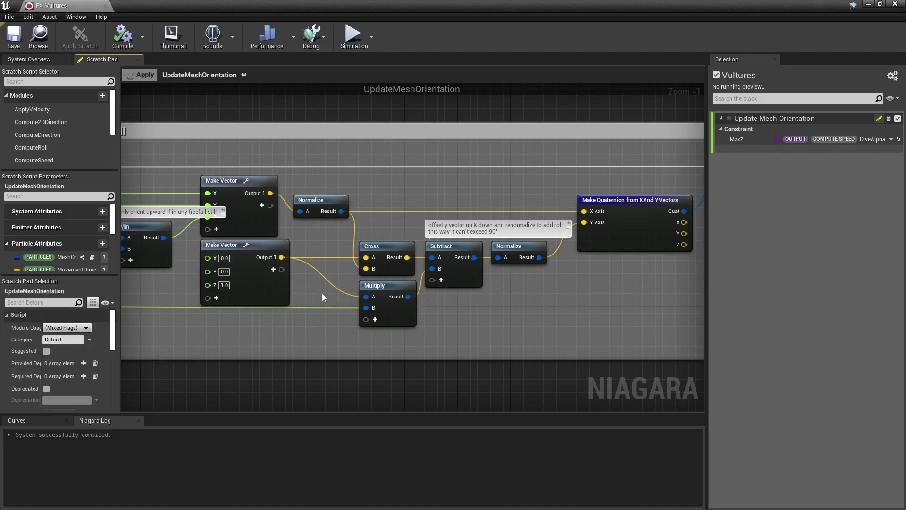
left_click(454, 262)
Step: Pan past Break Vector, Min and the Map Set output, then return to the FX_Vultures overview
right_click_drag(322, 294, 549, 295)
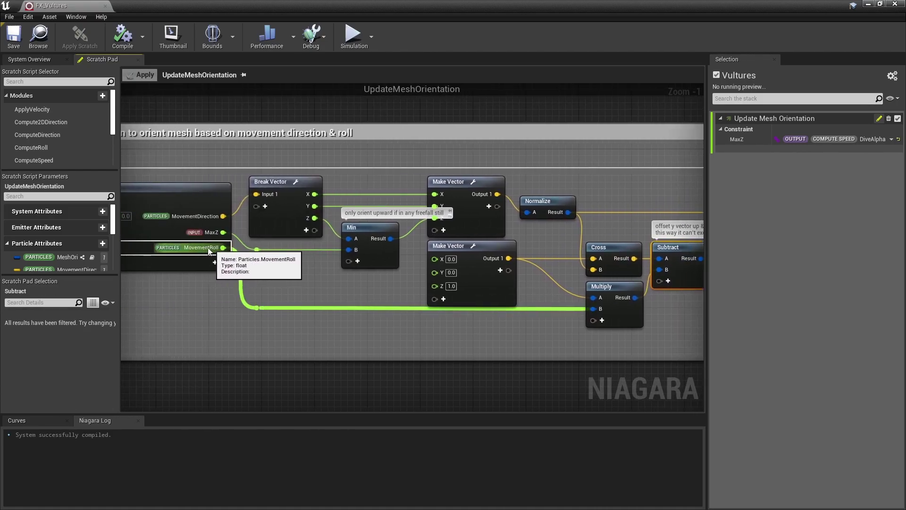
right_click_drag(509, 314, 312, 312)
right_click_drag(504, 312, 391, 303)
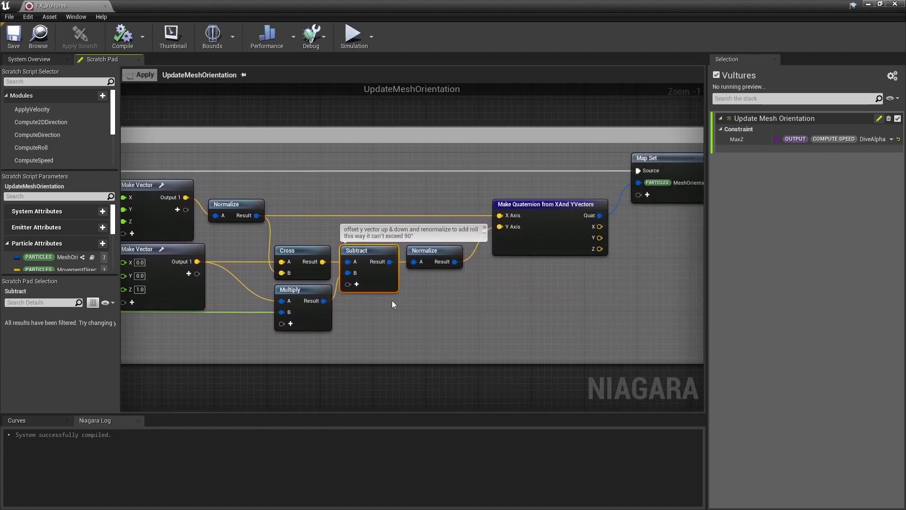
left_click(534, 301)
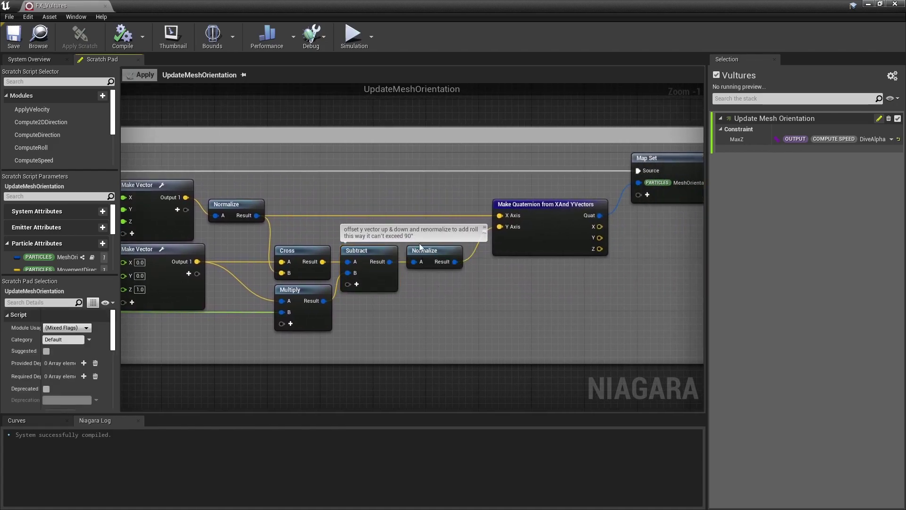
left_click(50, 58)
Step: Open the Update Mesh Anim scratch module and review its anim time Add, Break Vector and Remap Range nodes
left_click(379, 357)
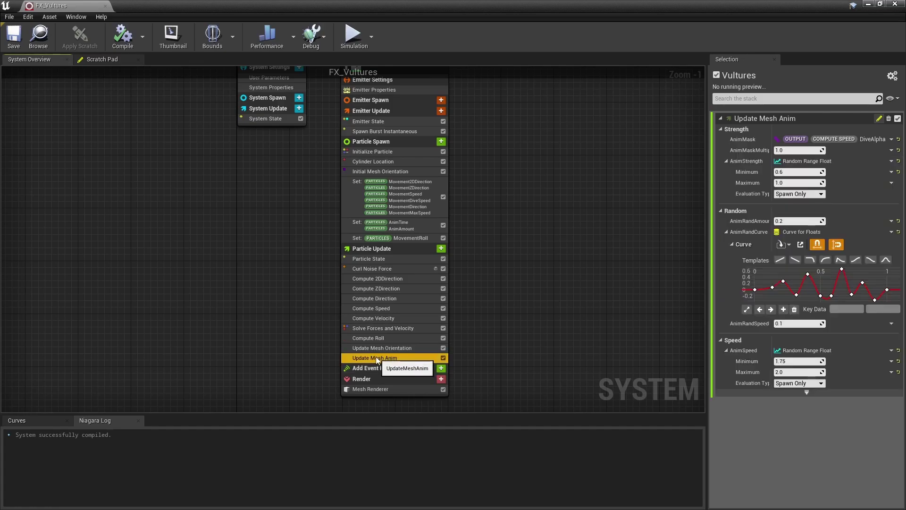
double_click(382, 358)
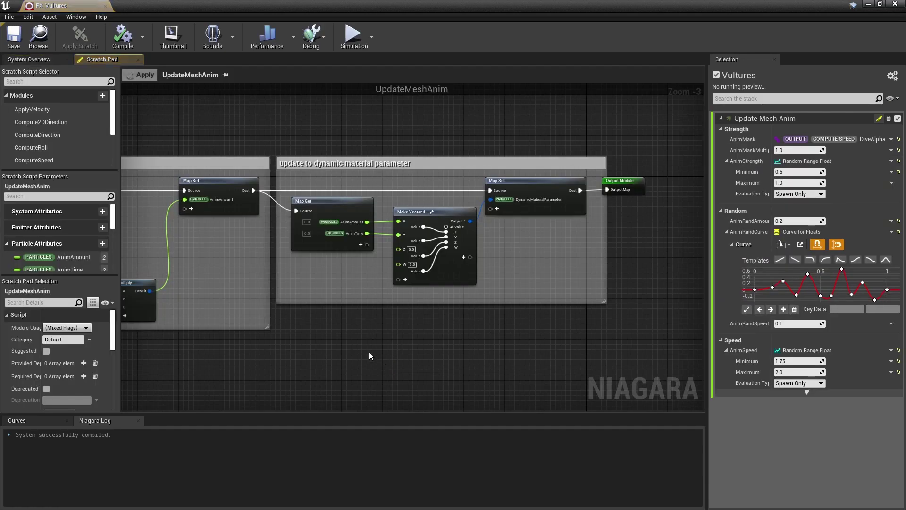
scroll(273, 360, "down", 5)
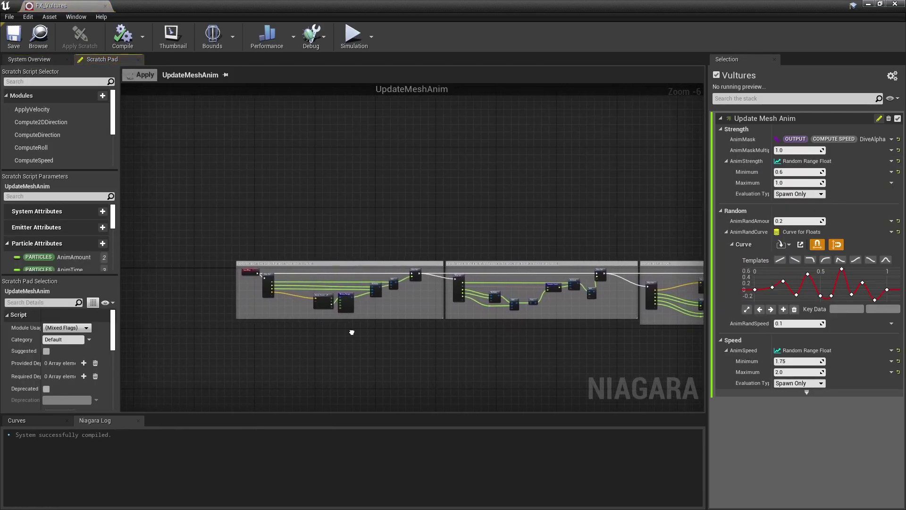
scroll(313, 310, "up", 4)
right_click_drag(330, 321, 321, 322)
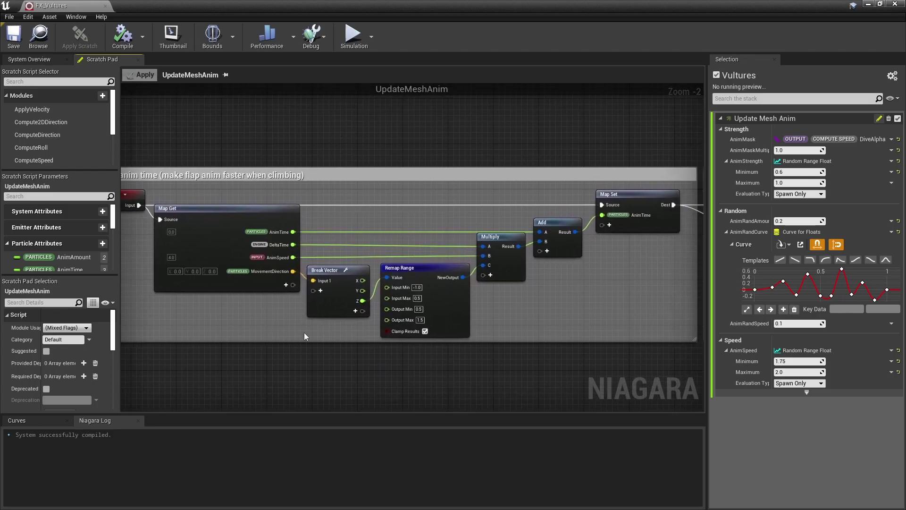
left_click(545, 223)
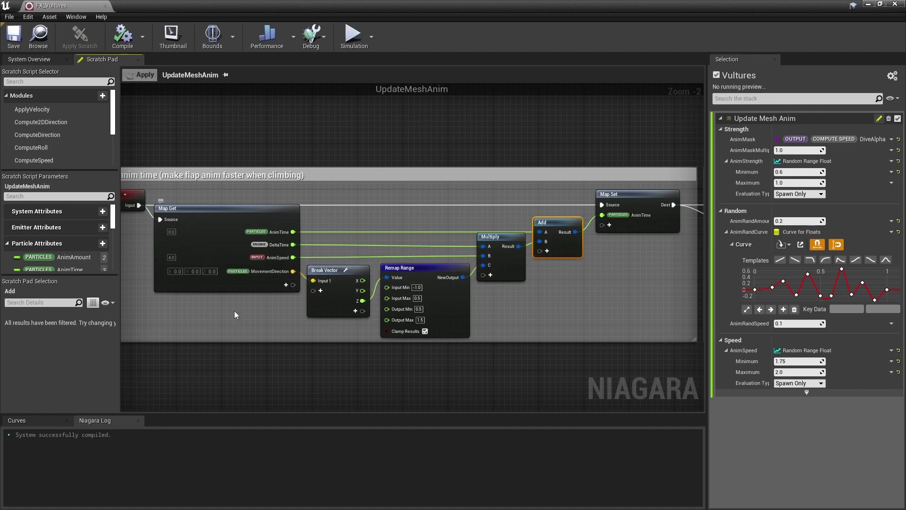
left_click_drag(329, 337, 392, 302)
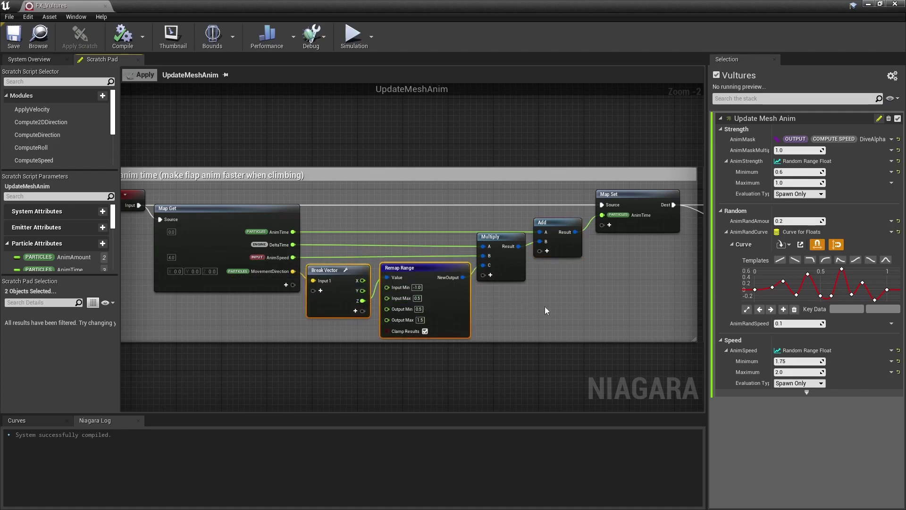
left_click(574, 305)
Step: Review the six curve-sampling randomness nodes and the dynamic material parameter section
right_click_drag(599, 304, 278, 326)
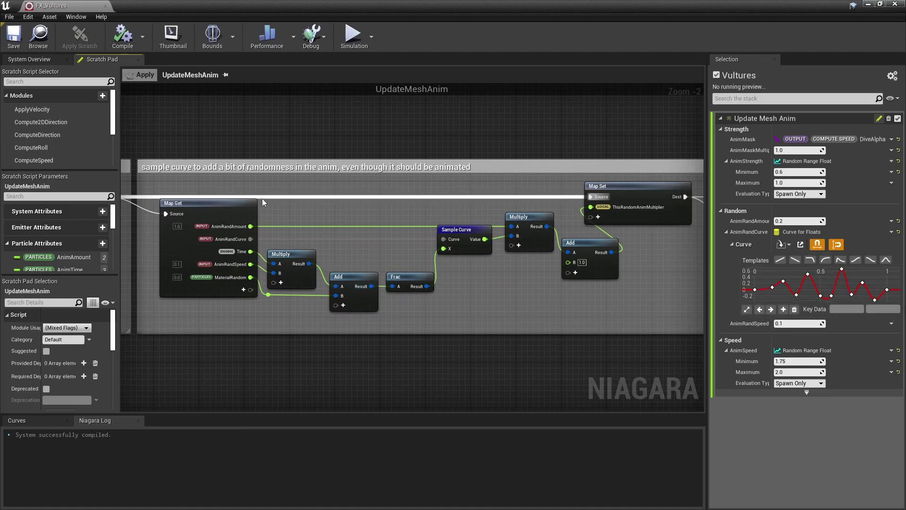
left_click_drag(263, 198, 530, 300)
left_click(528, 297)
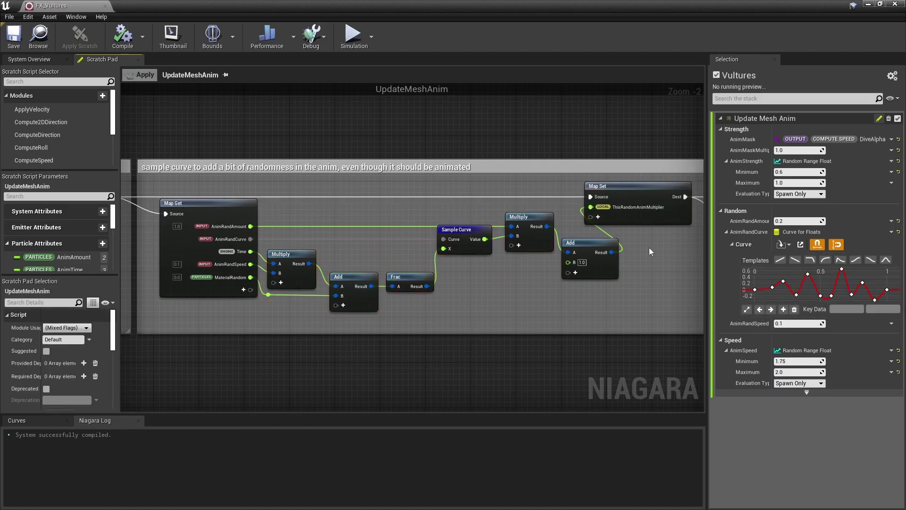
right_click_drag(662, 282, 534, 236)
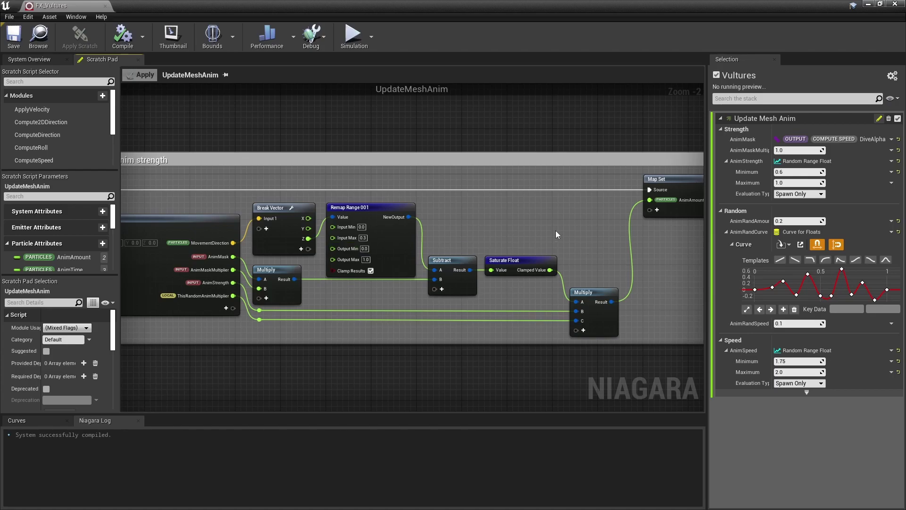
right_click_drag(556, 230, 63, 225)
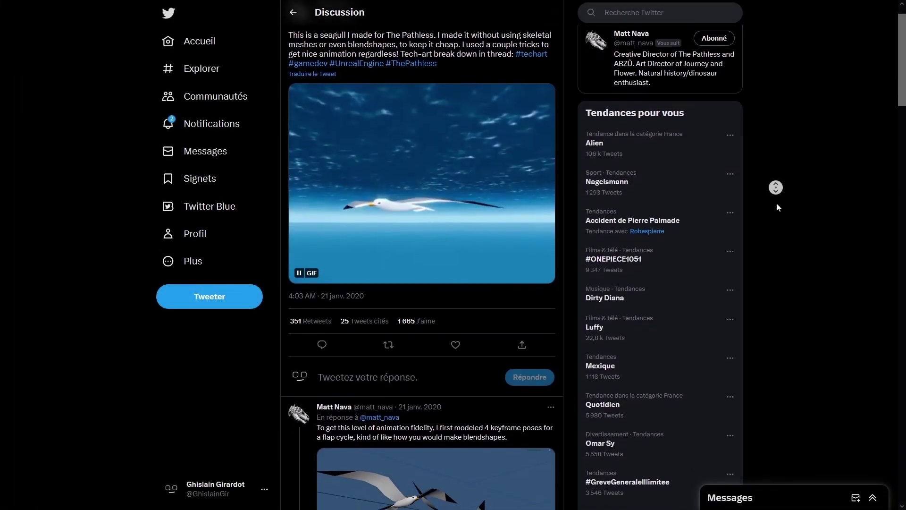
Step: Scroll the seagull thread down to the tweets on UV-set poses and pose-blending material
scroll(777, 210, "down", 5)
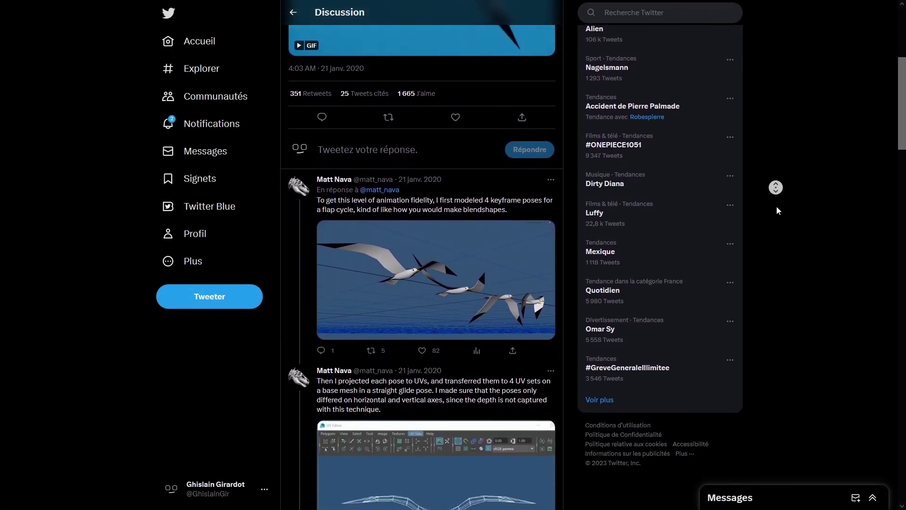
scroll(776, 212, "down", 6)
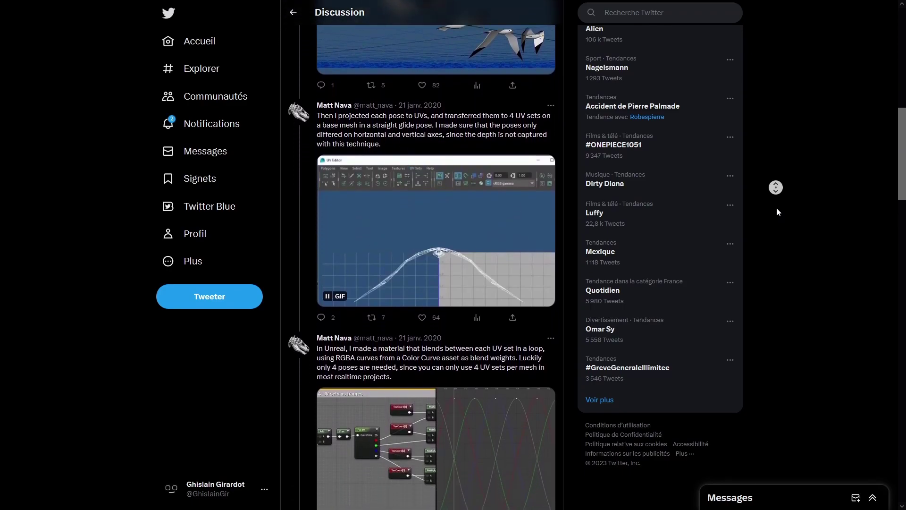
scroll(777, 209, "down", 6)
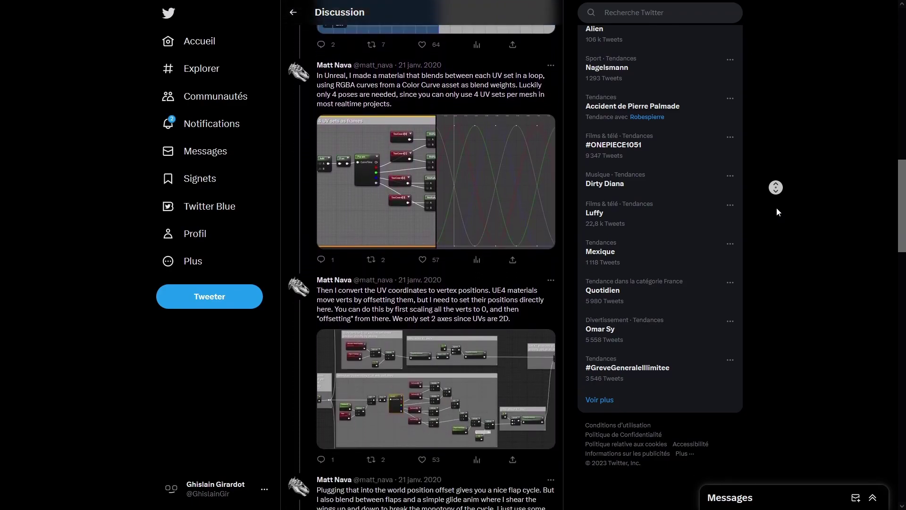
scroll(776, 208, "down", 3)
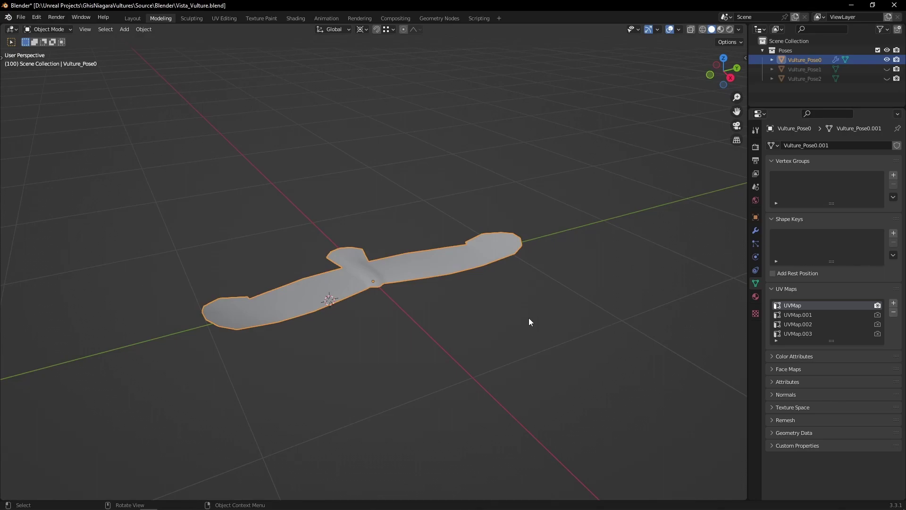
Step: Show the Vulture_Pose1 and Vulture_Pose2 wing meshes and view Vulture_Pose2's UV layout
middle_click_drag(529, 319, 412, 265)
left_click(887, 69)
left_click(887, 79)
left_click(805, 78)
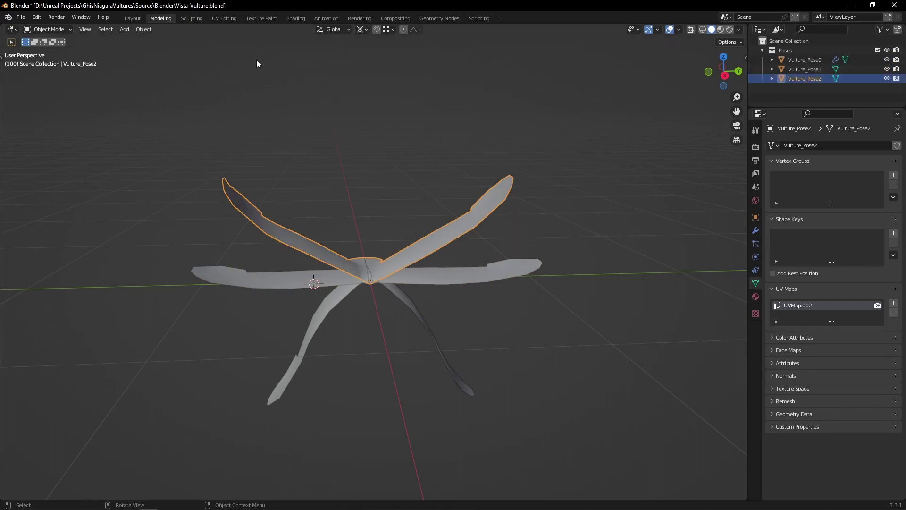
left_click(224, 18)
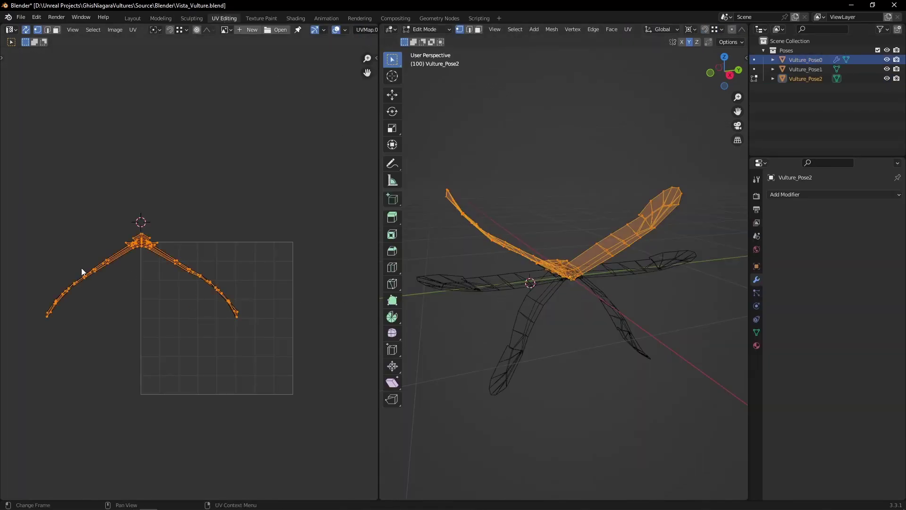
Step: Select Vulture_Pose0 in object mode and bring up its DataTransfer modifiers
left_click(580, 305)
key("Tab")
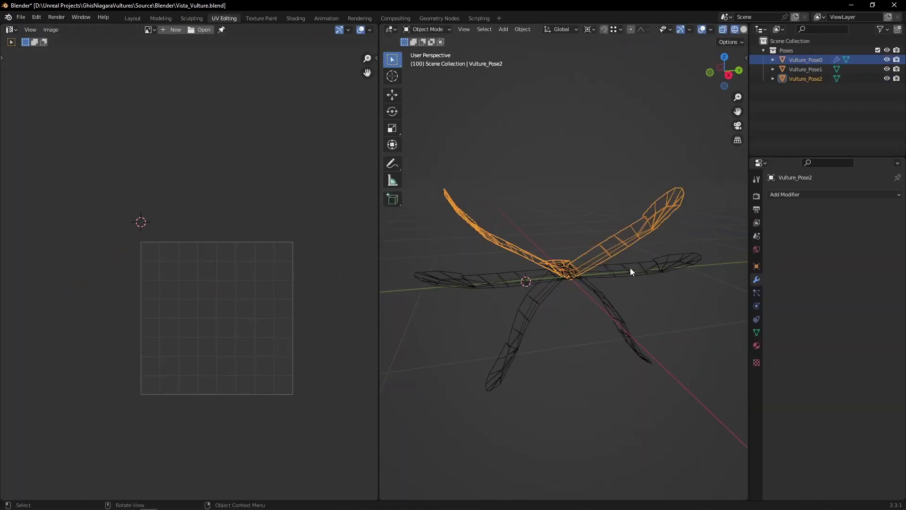
left_click(632, 269)
left_click(773, 209)
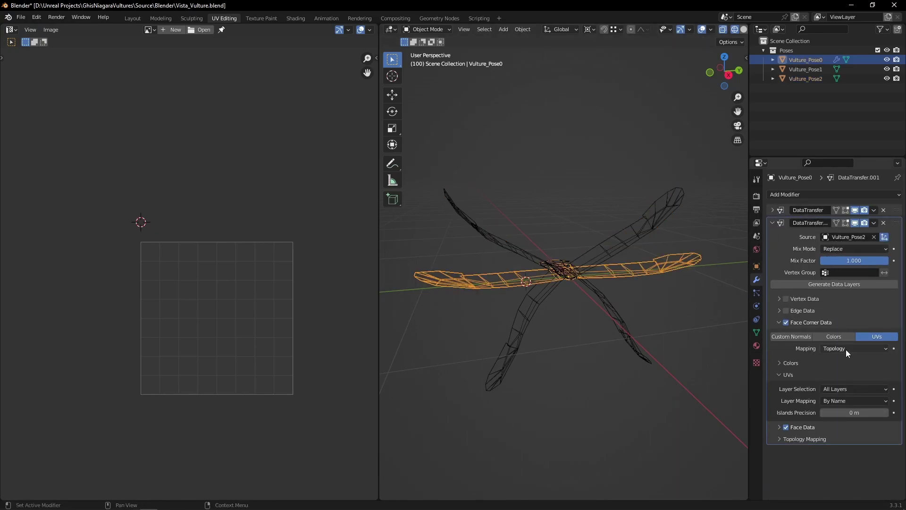
left_click(613, 313)
left_click(619, 271)
key("alt+Tab")
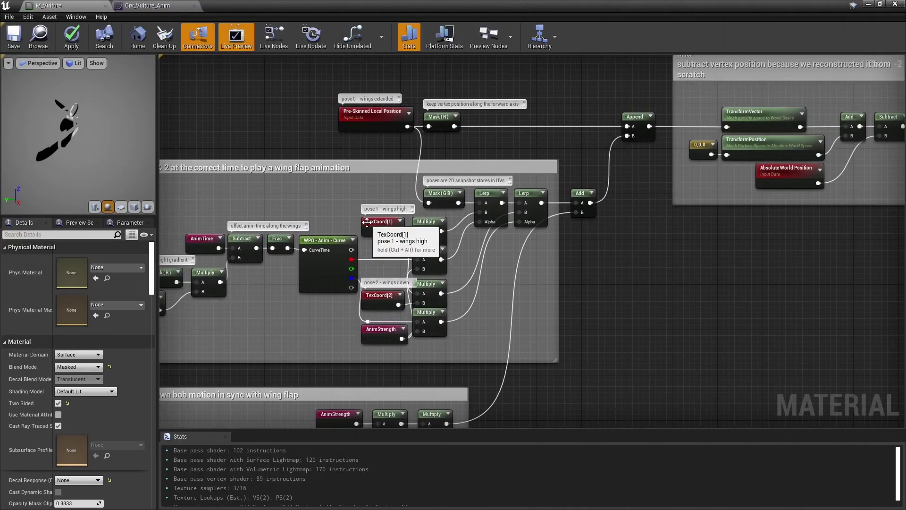
left_click(367, 223)
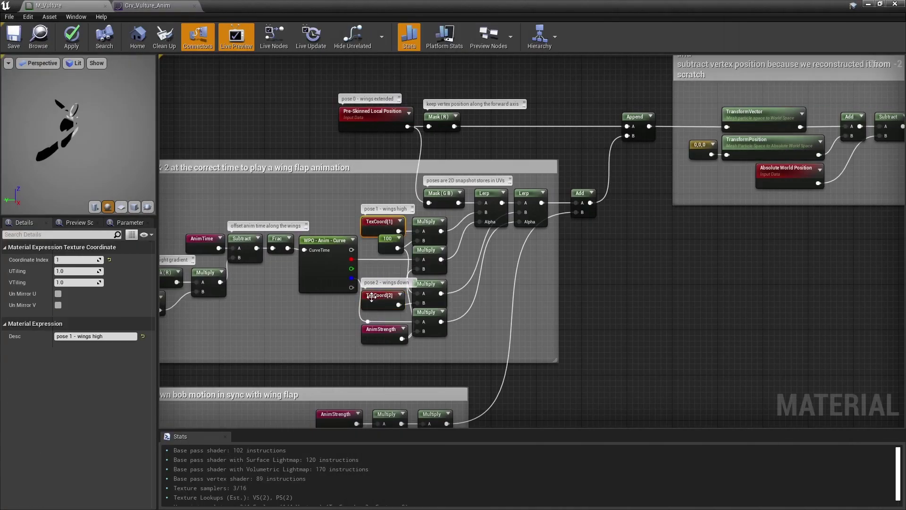
left_click(372, 297)
left_click(491, 208)
left_click(535, 222, "ctrl")
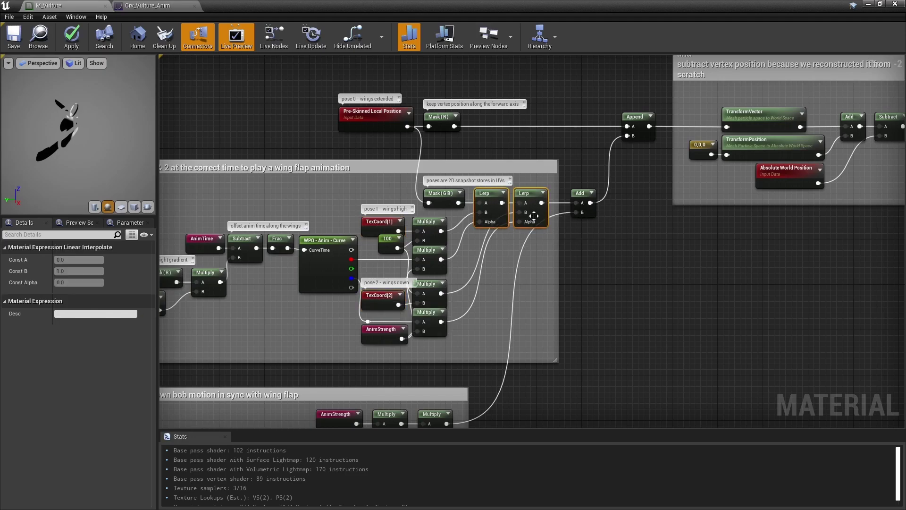
left_click(170, 6)
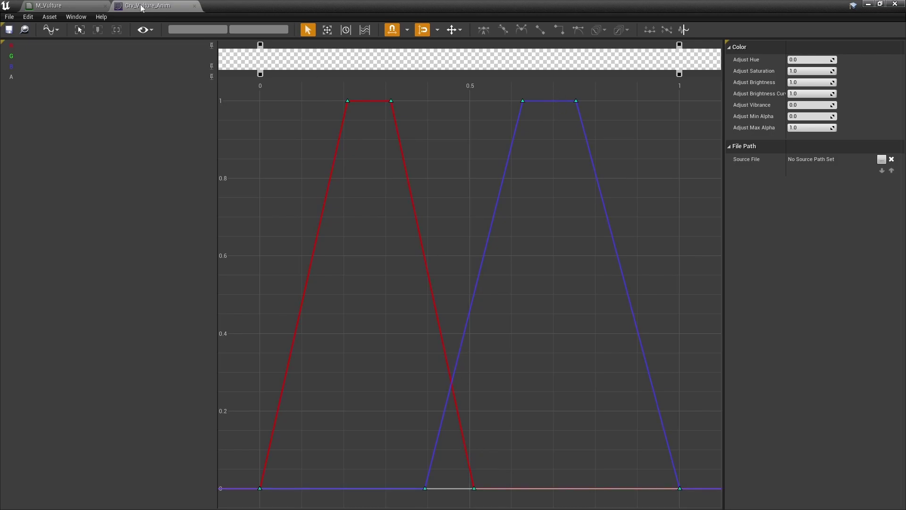
left_click(49, 5)
right_click_drag(374, 228, 426, 227)
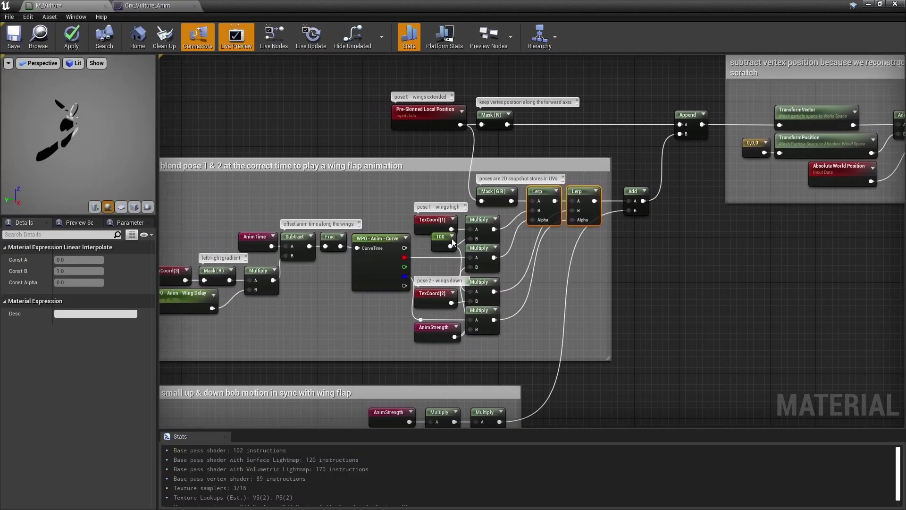
left_click(427, 227)
left_click(430, 298)
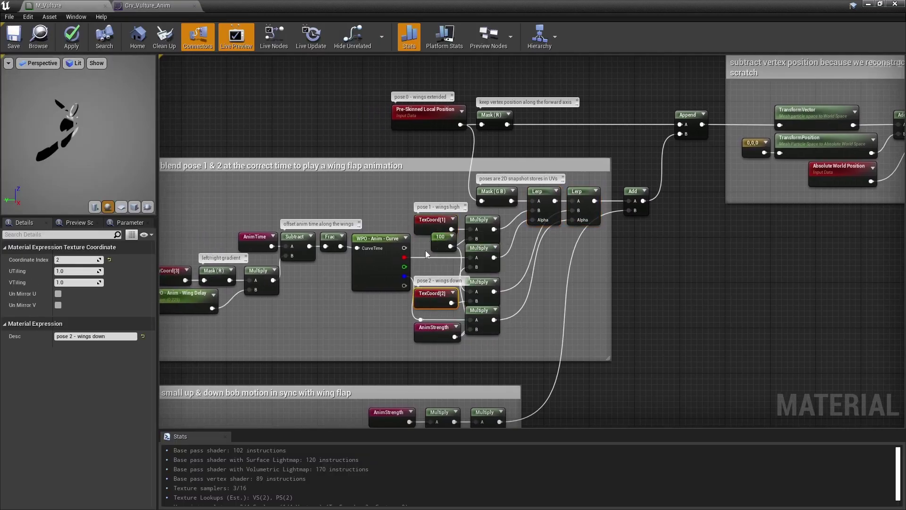
right_click_drag(427, 249, 504, 247)
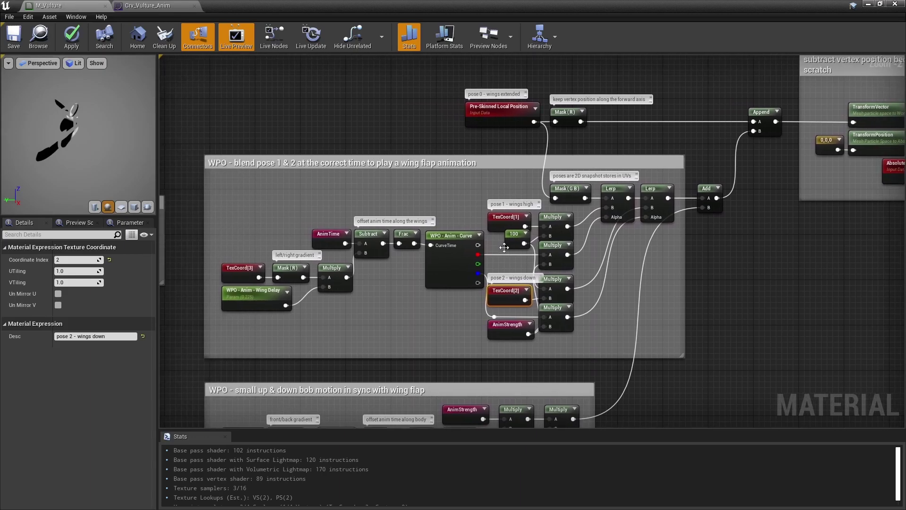
left_click(243, 288)
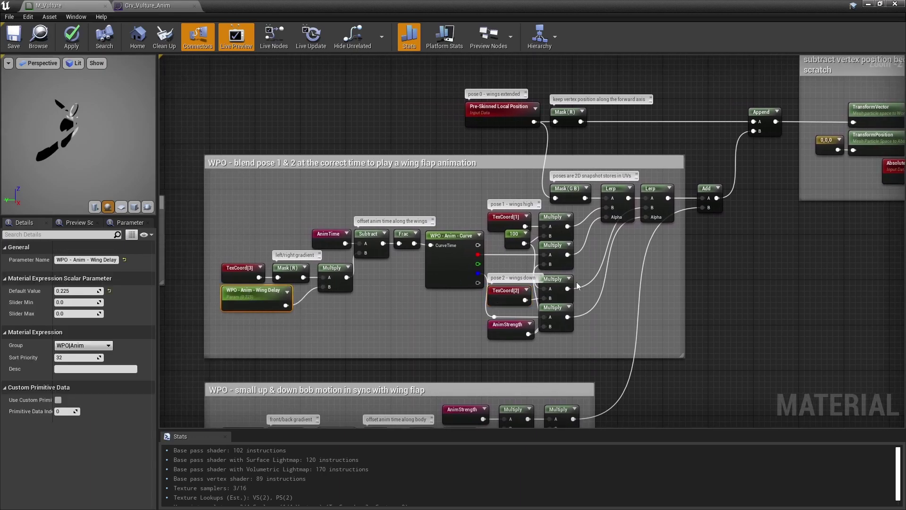
right_click_drag(656, 142, 568, 187)
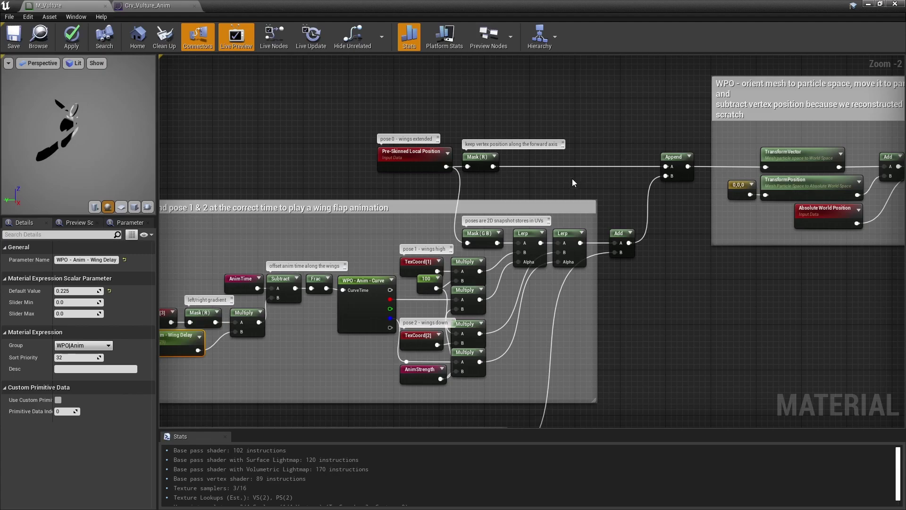
left_click_drag(486, 181, 471, 159)
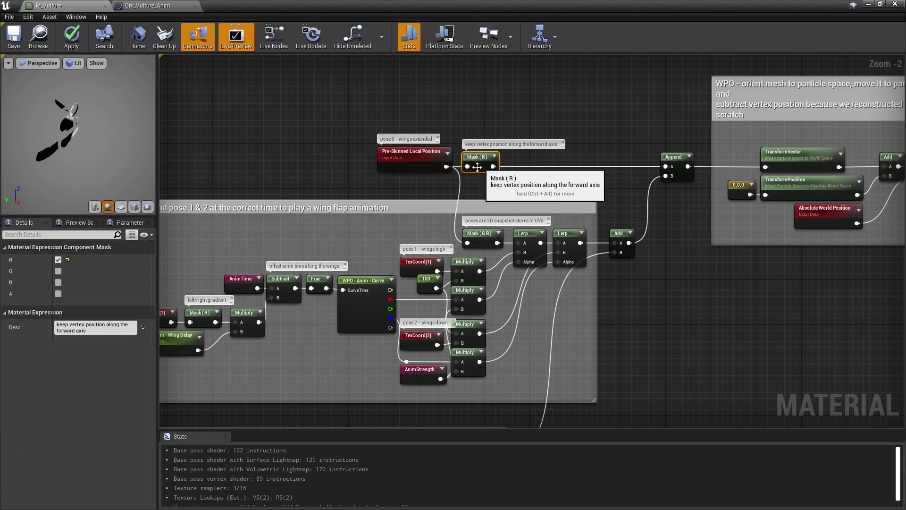
left_click(579, 179)
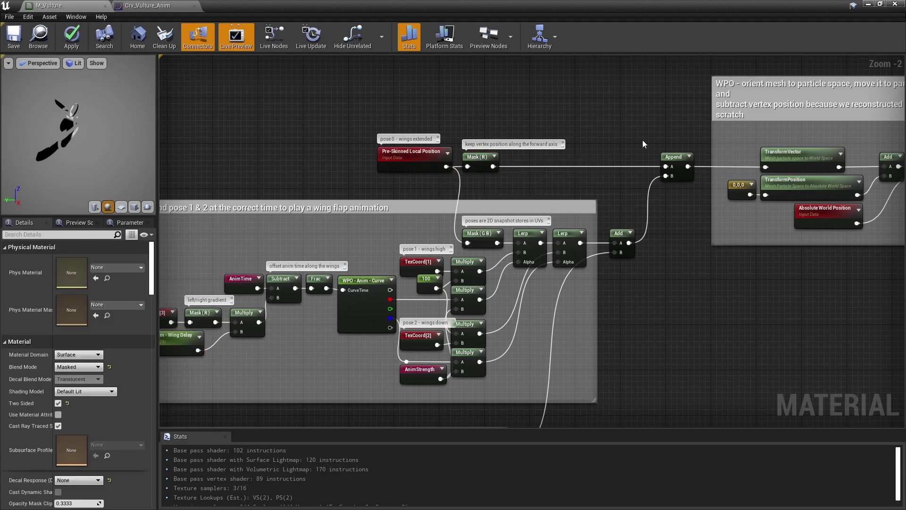
left_click(480, 236)
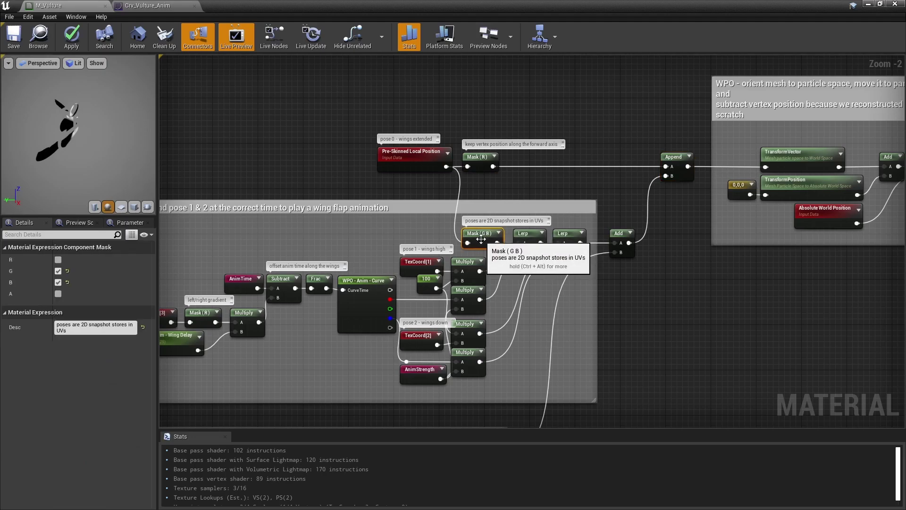
left_click(637, 268)
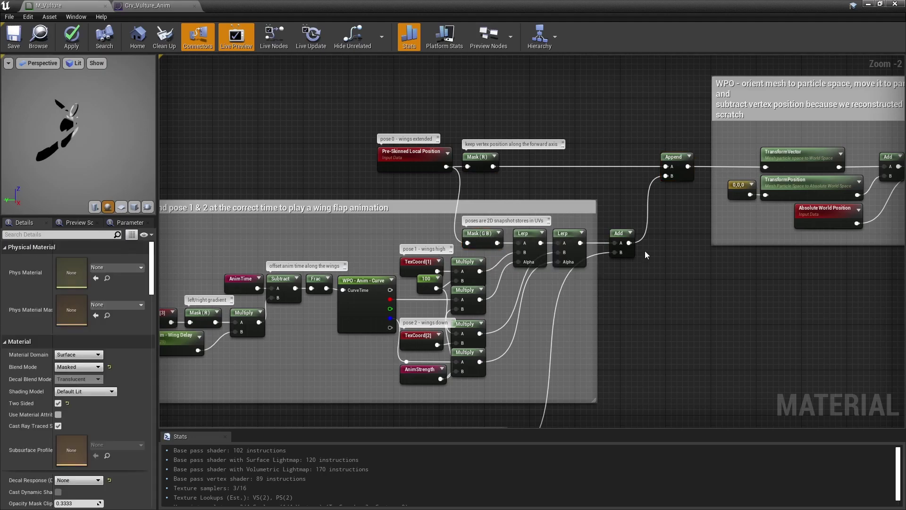
left_click(414, 160)
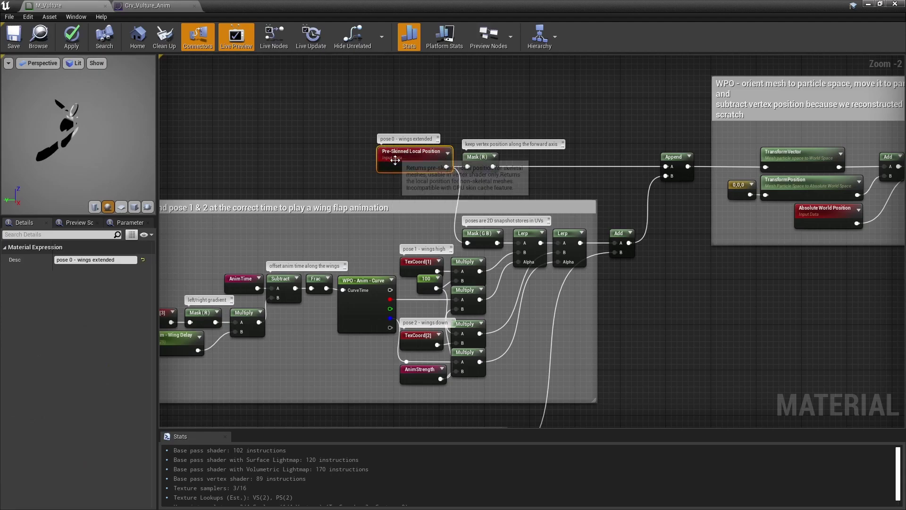
right_click_drag(563, 173, 436, 257)
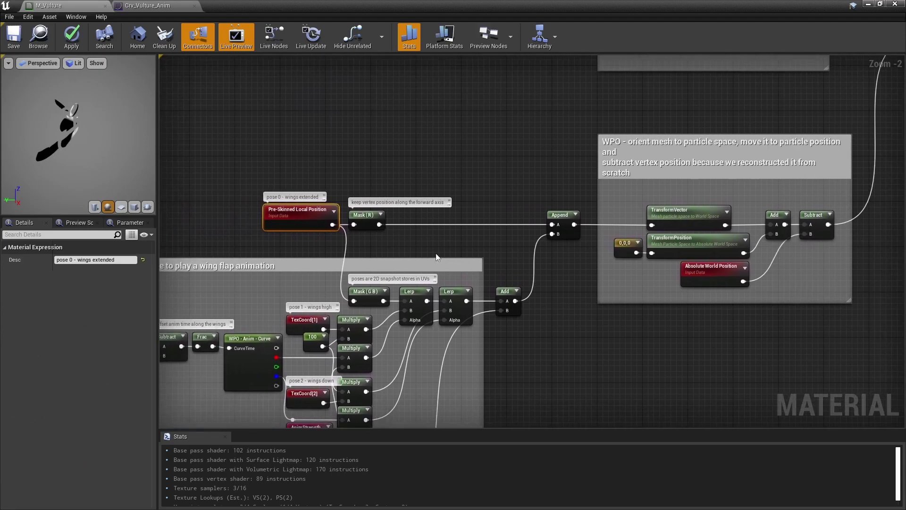
left_click(384, 243)
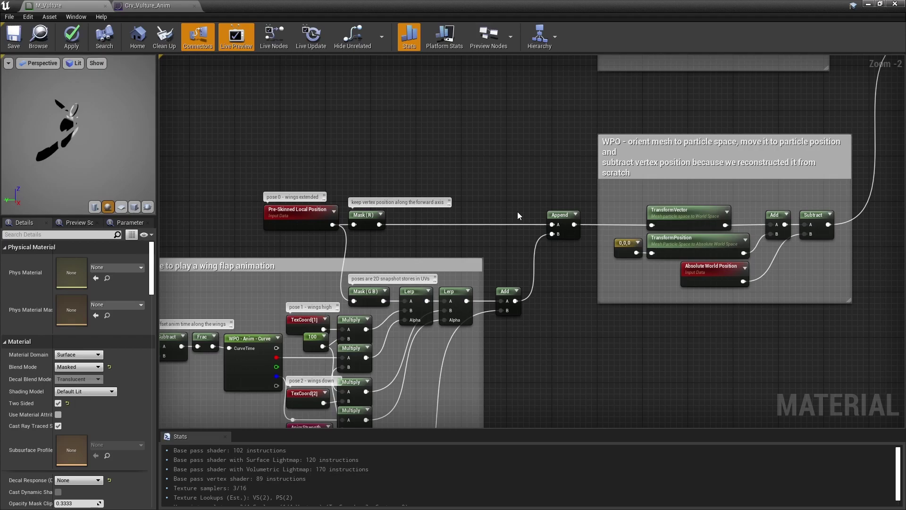
right_click_drag(518, 213, 340, 214)
left_click(382, 216)
right_click_drag(223, 224, 301, 224)
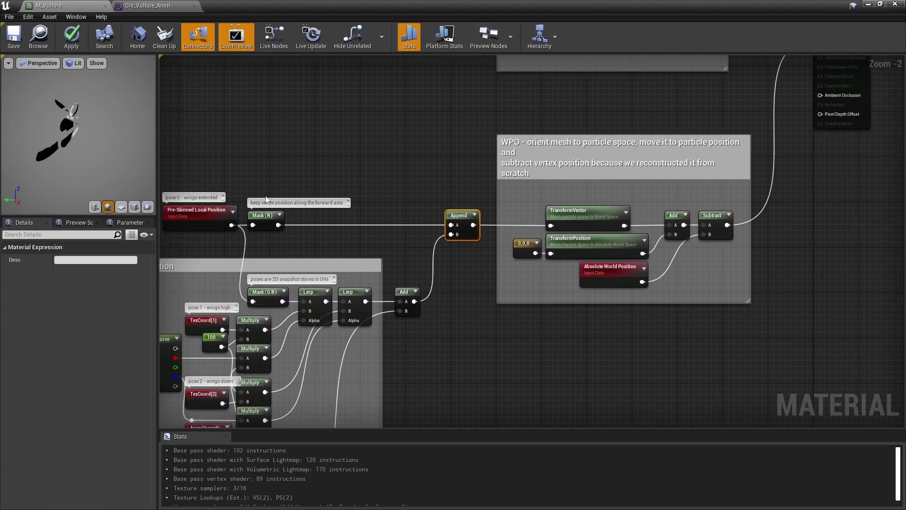
right_click_drag(463, 225, 353, 227)
left_click_drag(446, 189, 451, 212)
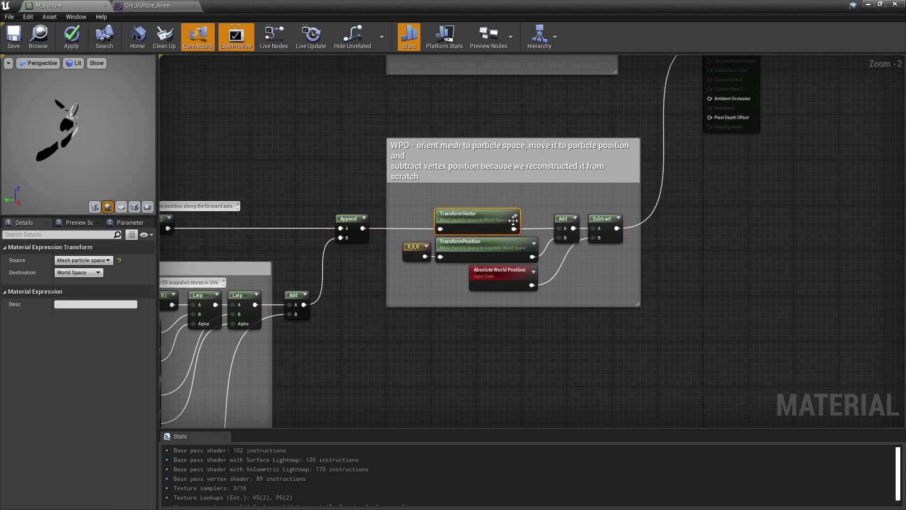
left_click_drag(559, 204, 576, 232)
left_click(477, 248)
left_click_drag(417, 199, 562, 249)
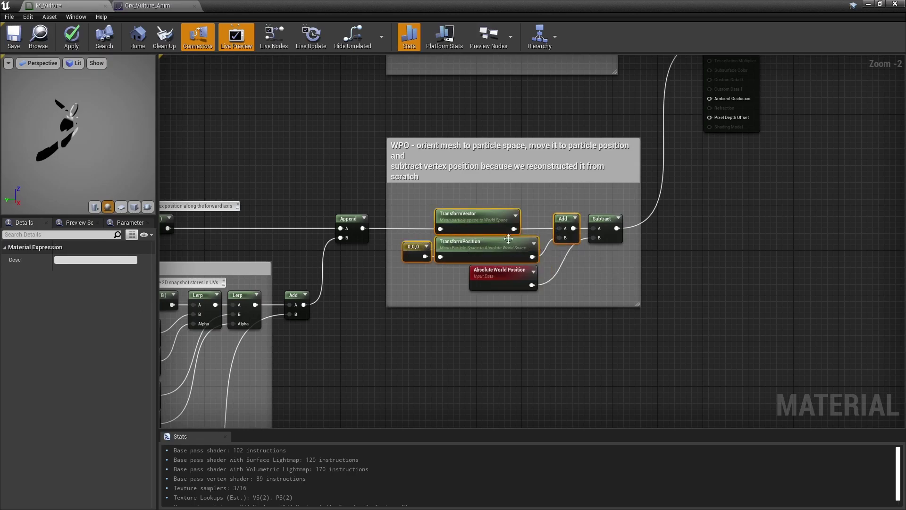
left_click(576, 265)
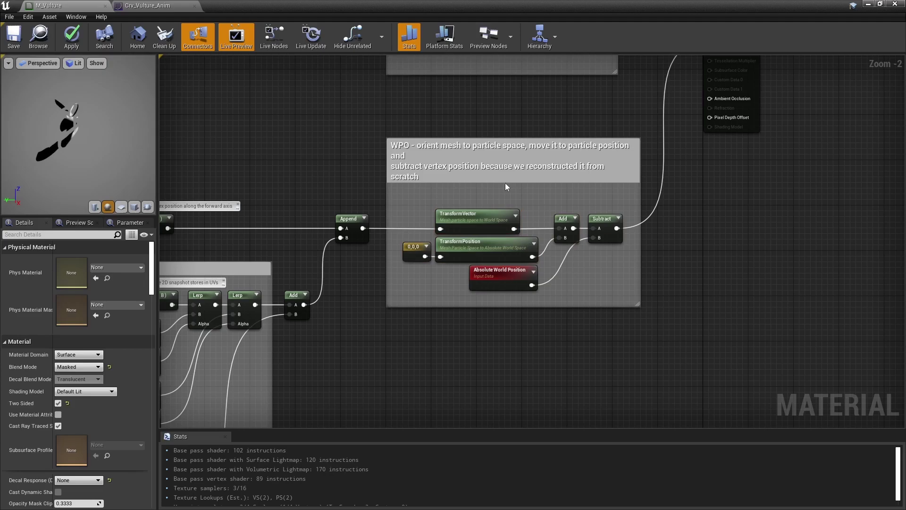
left_click(470, 238)
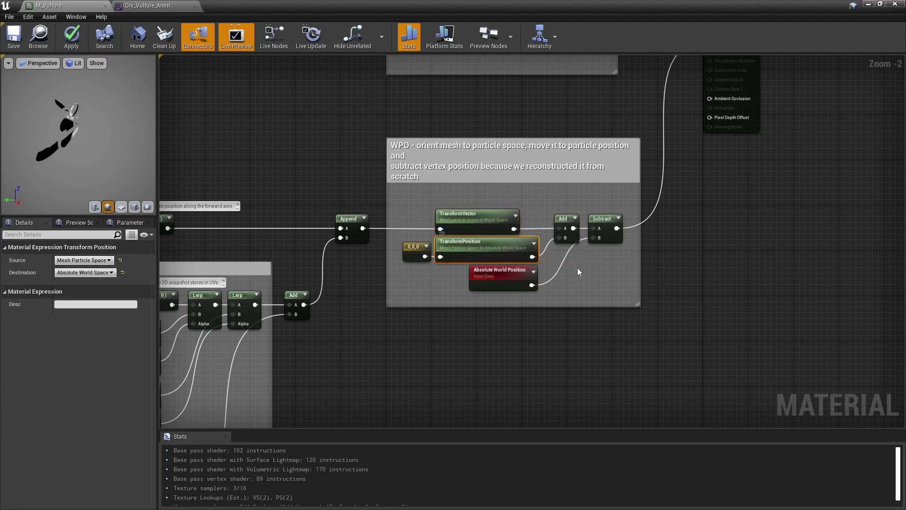
left_click(606, 234)
left_click(524, 278)
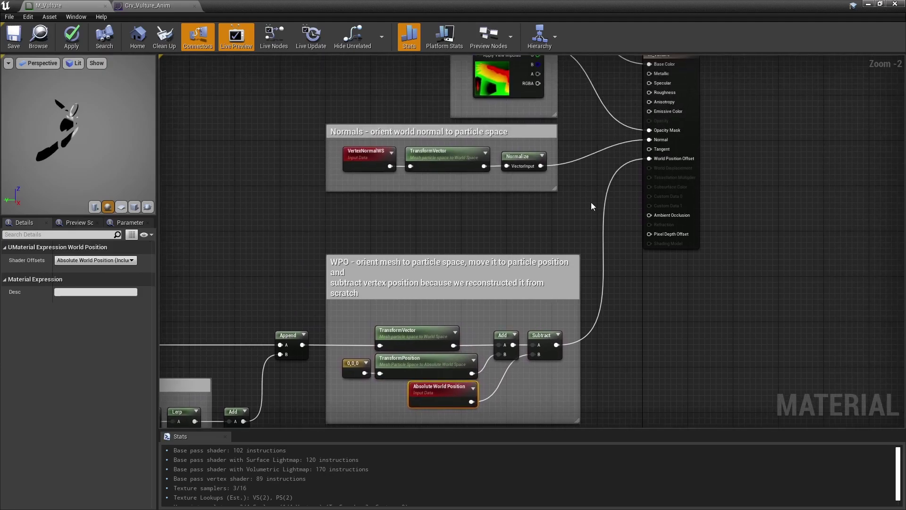